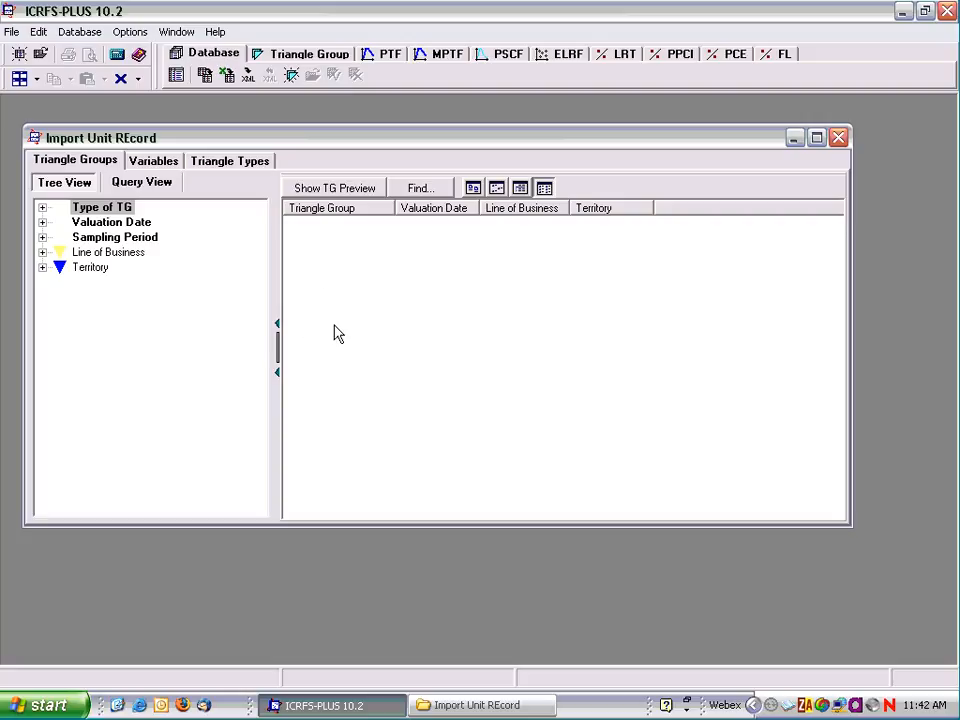
Step: Open LossData.mdb from the Import Unit REcord folder in Microsoft Access, without blocking unsafe expressions
click(451, 706)
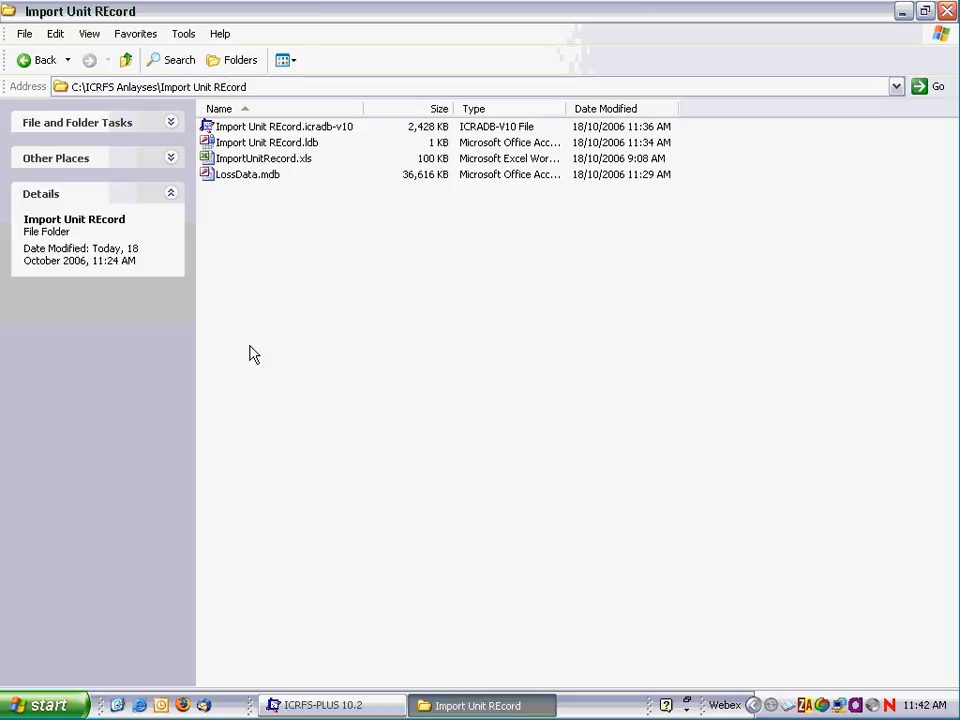
double_click(222, 178)
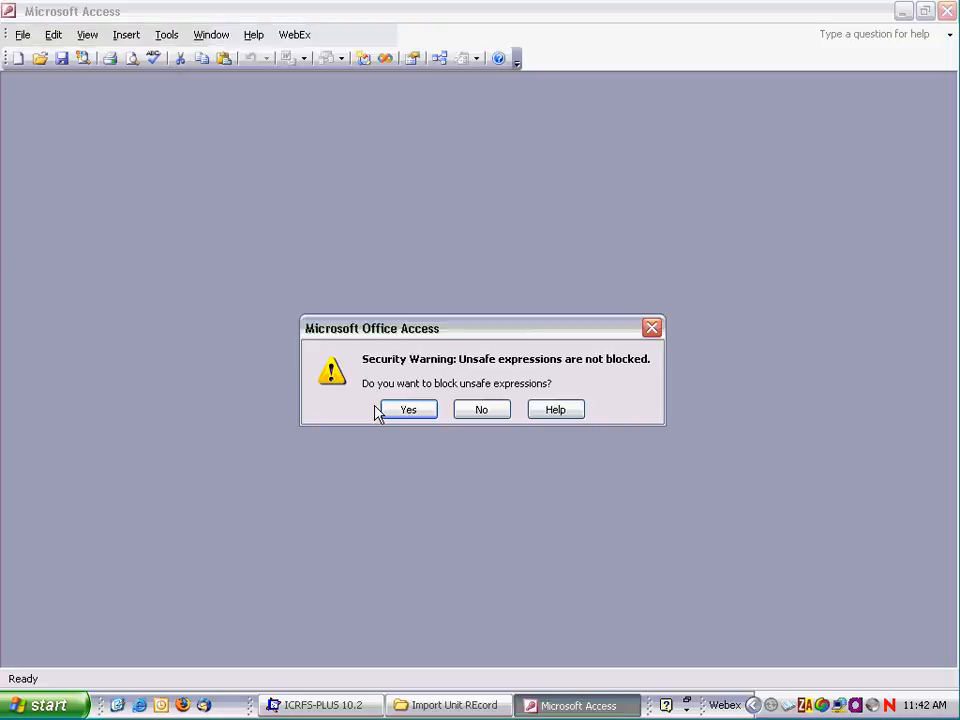
click(482, 411)
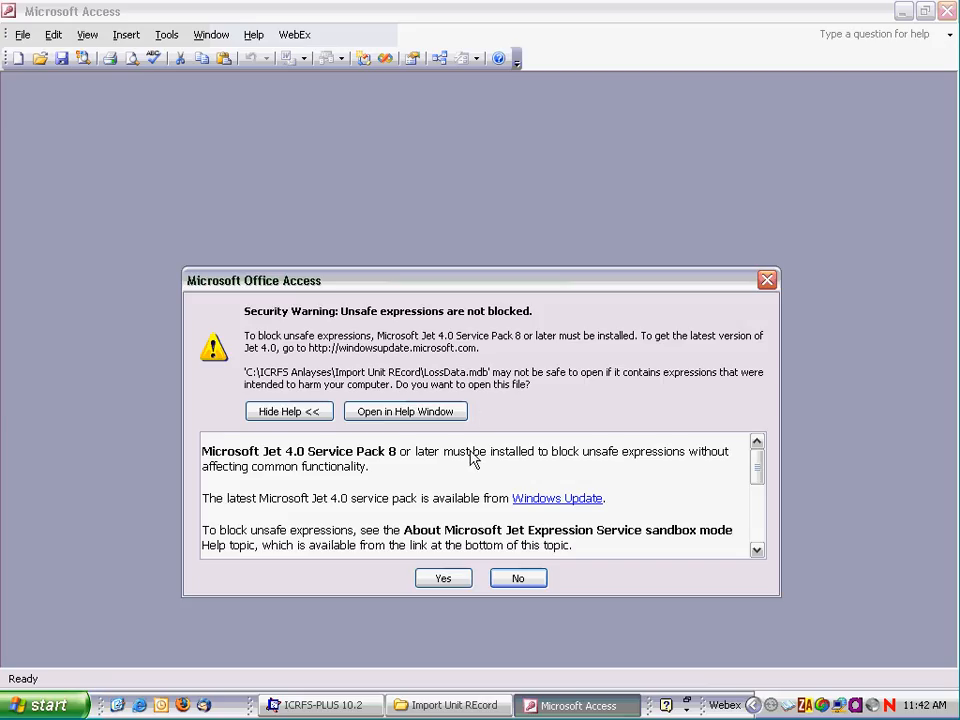
click(441, 582)
click(476, 412)
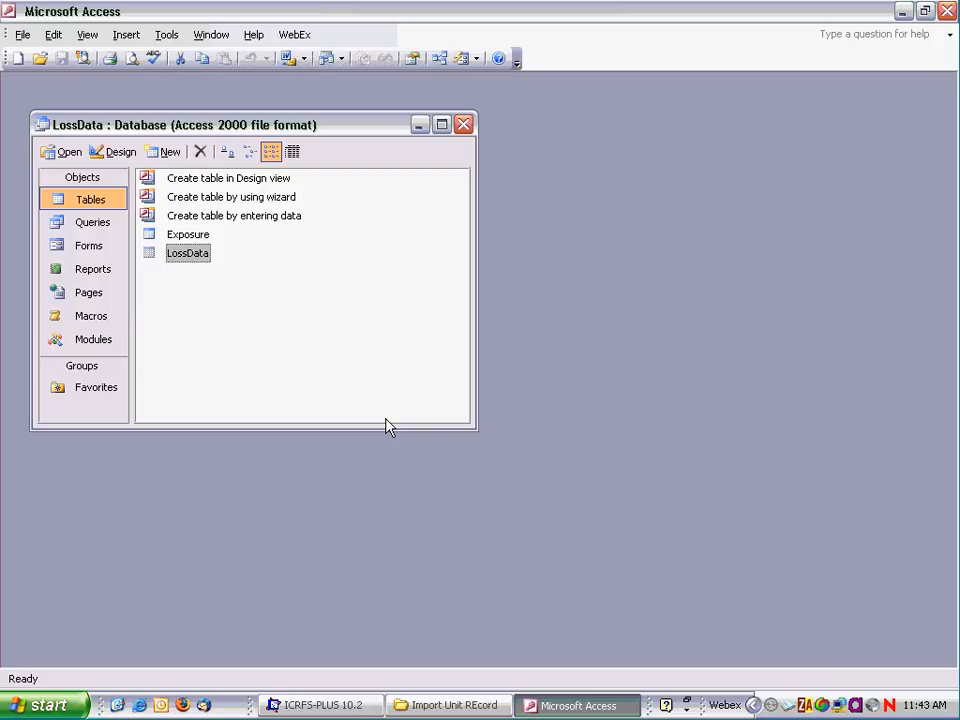
Step: Review the Exposure table and all columns of the LossData table, and close Access
double_click(186, 236)
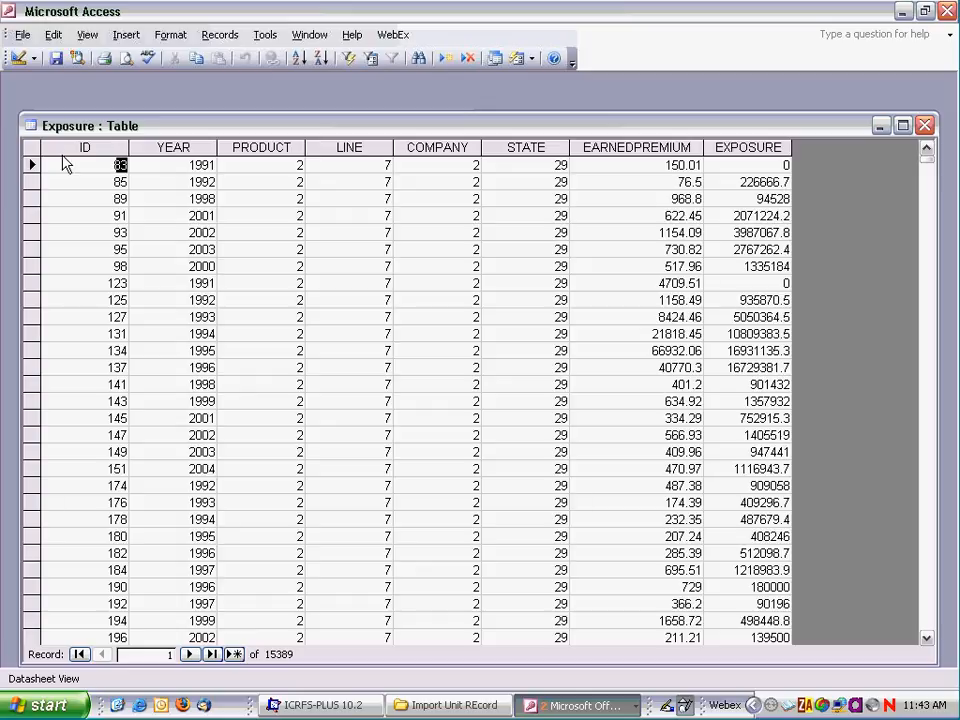
click(926, 126)
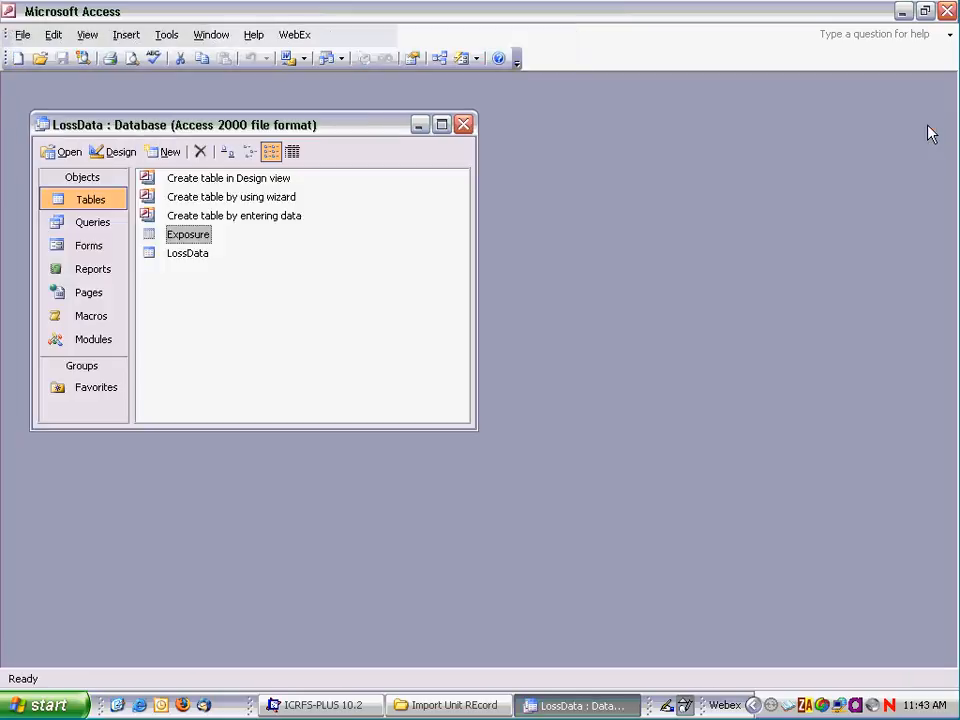
double_click(191, 256)
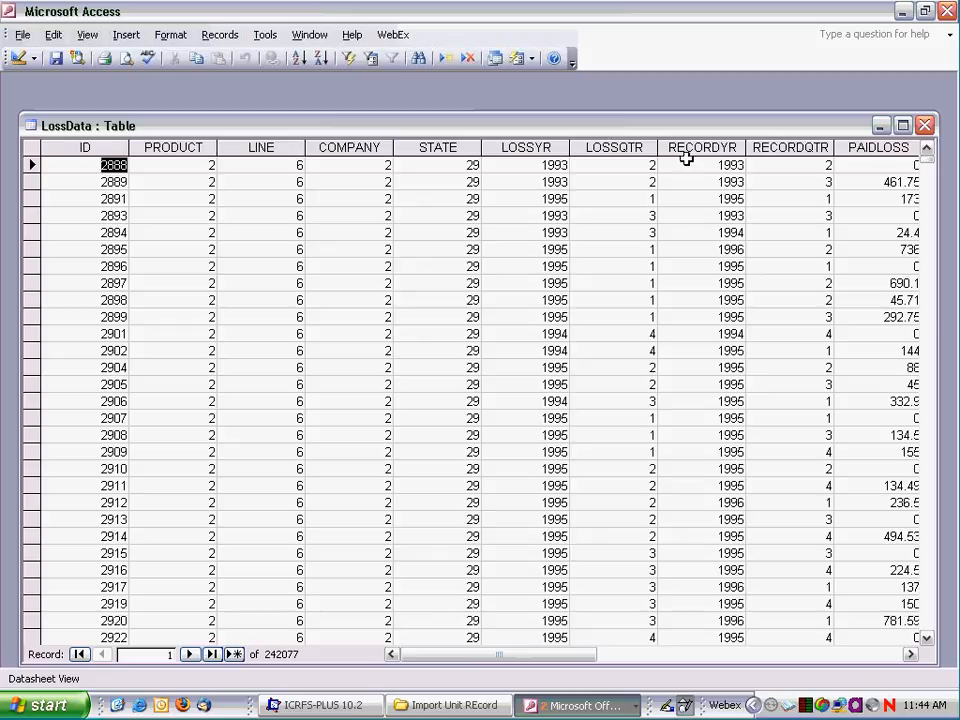
click(910, 654)
click(910, 654)
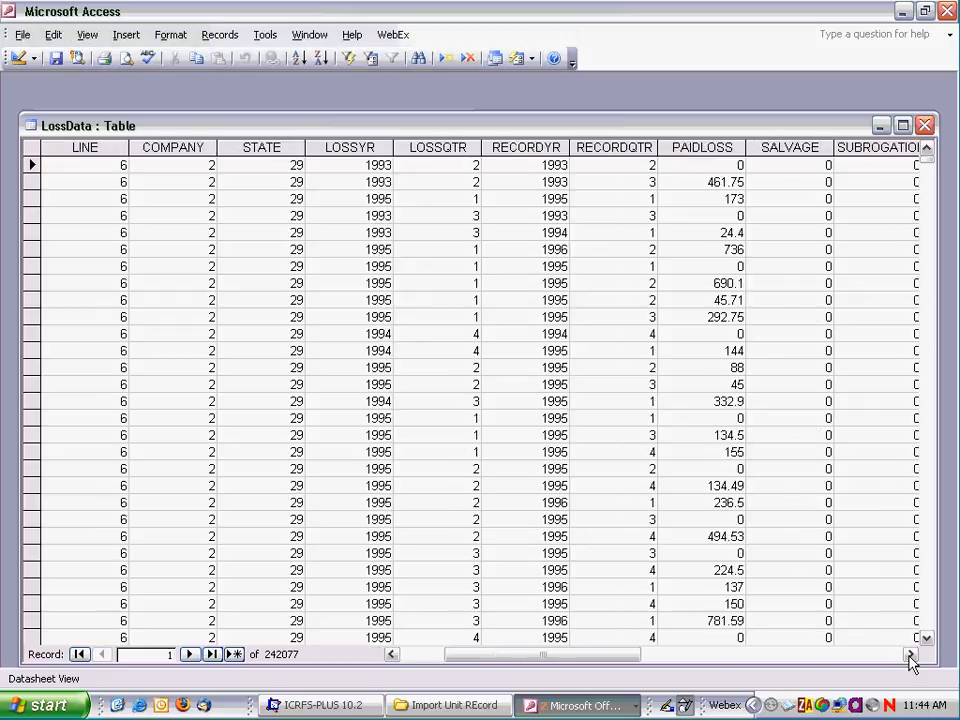
click(910, 654)
click(910, 654)
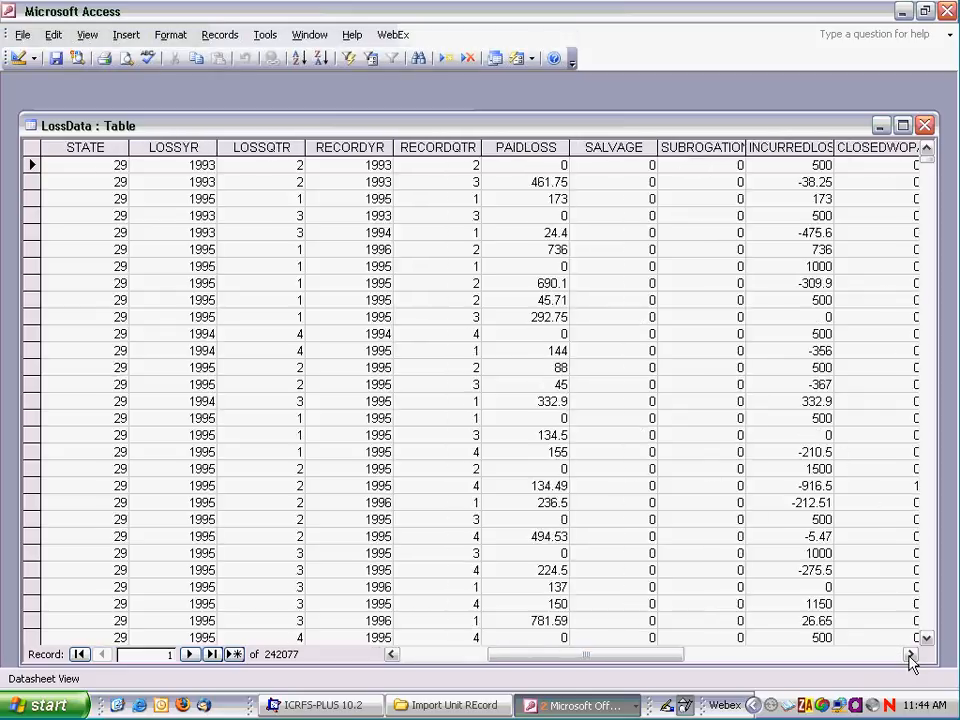
click(910, 654)
click(910, 654)
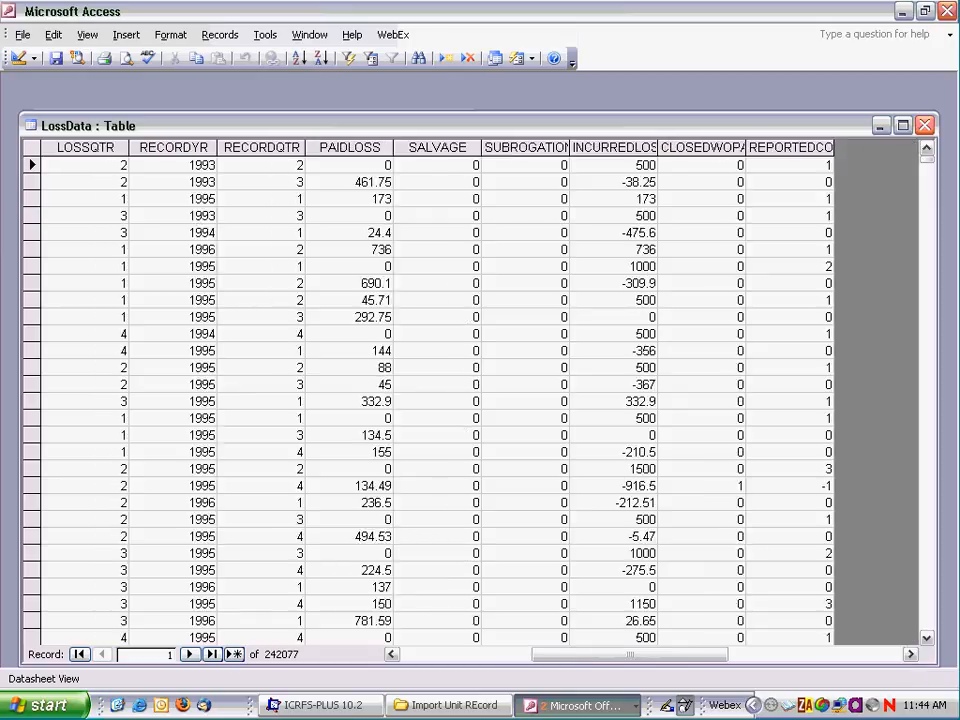
click(925, 126)
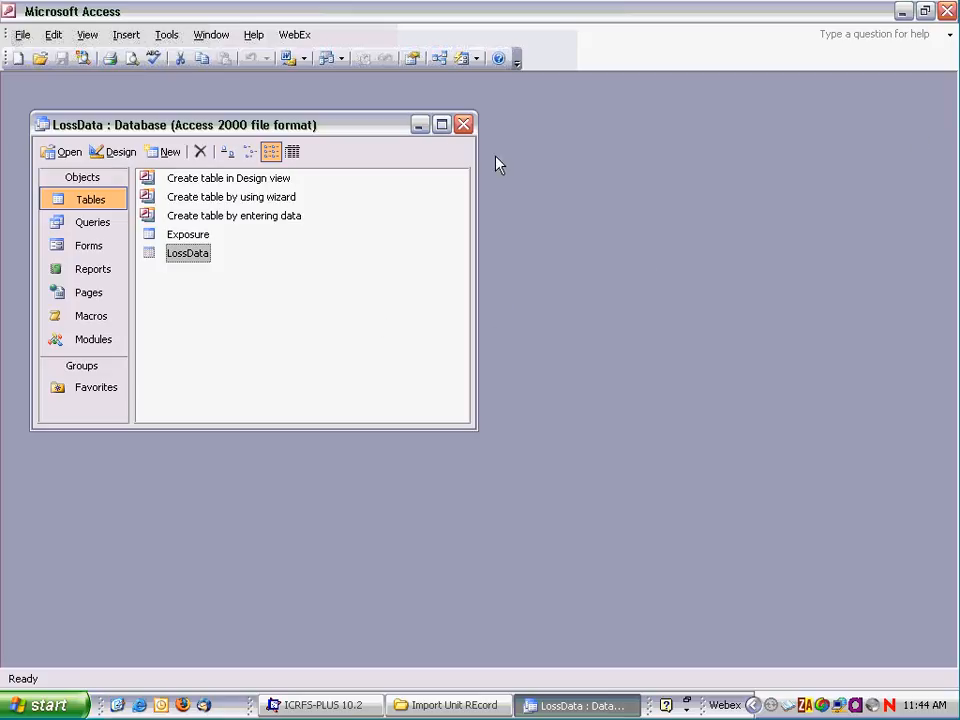
click(947, 11)
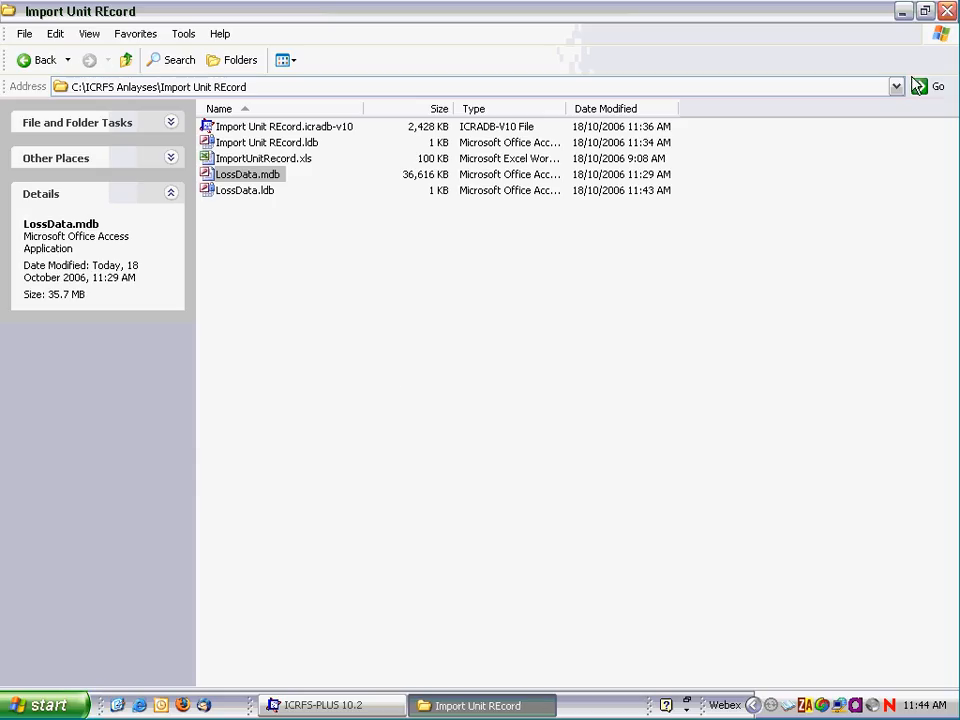
Step: Open ImportUnitRecord.xls in Excel with macros enabled and check the ICRFS Database and Data Source paths
double_click(232, 163)
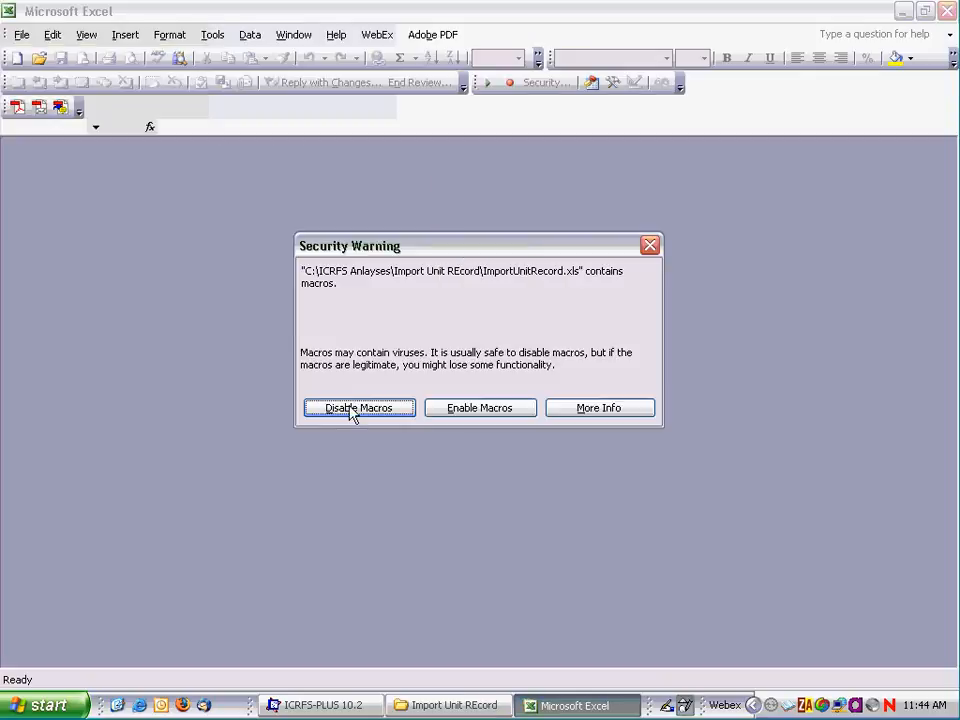
click(481, 410)
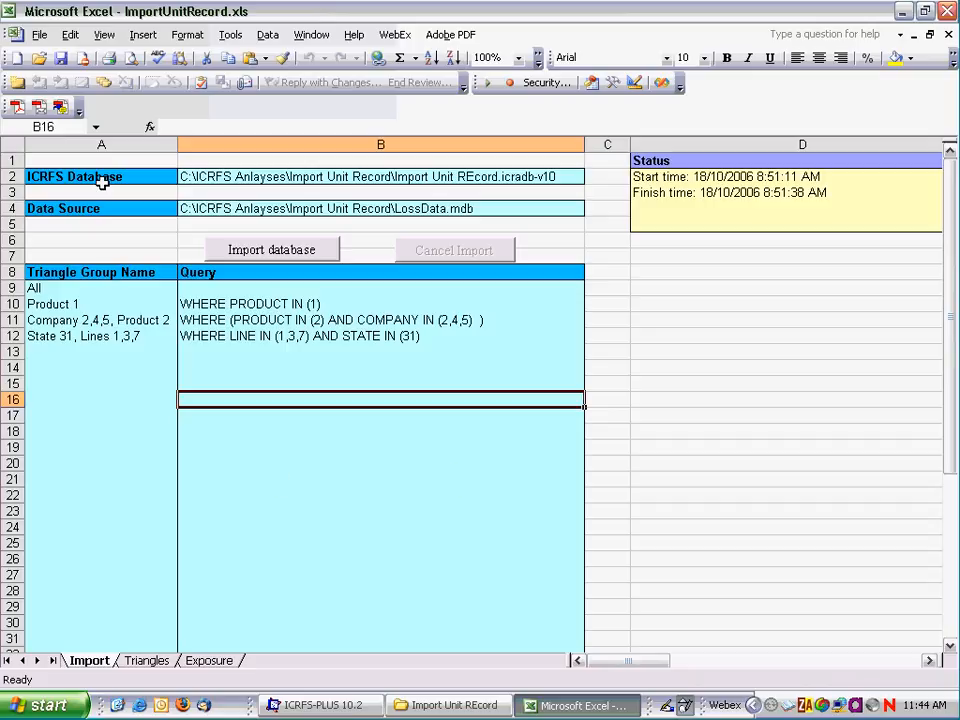
click(194, 176)
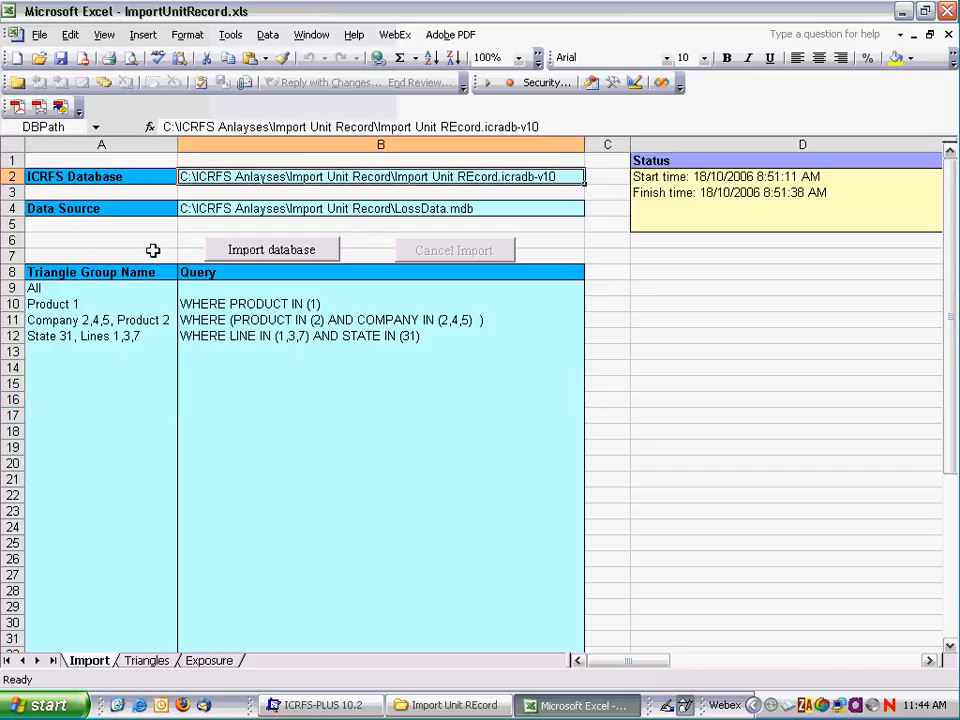
click(208, 212)
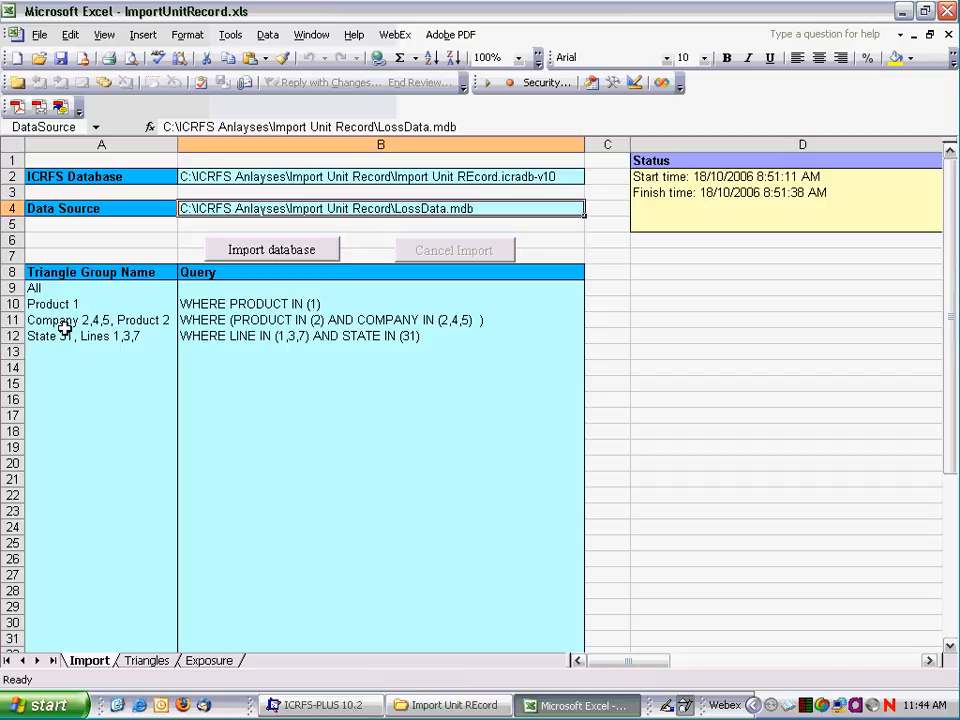
Step: Review the source field mappings on the Triangles sheet through the Transform? column, and those on the Exposure sheet
click(147, 661)
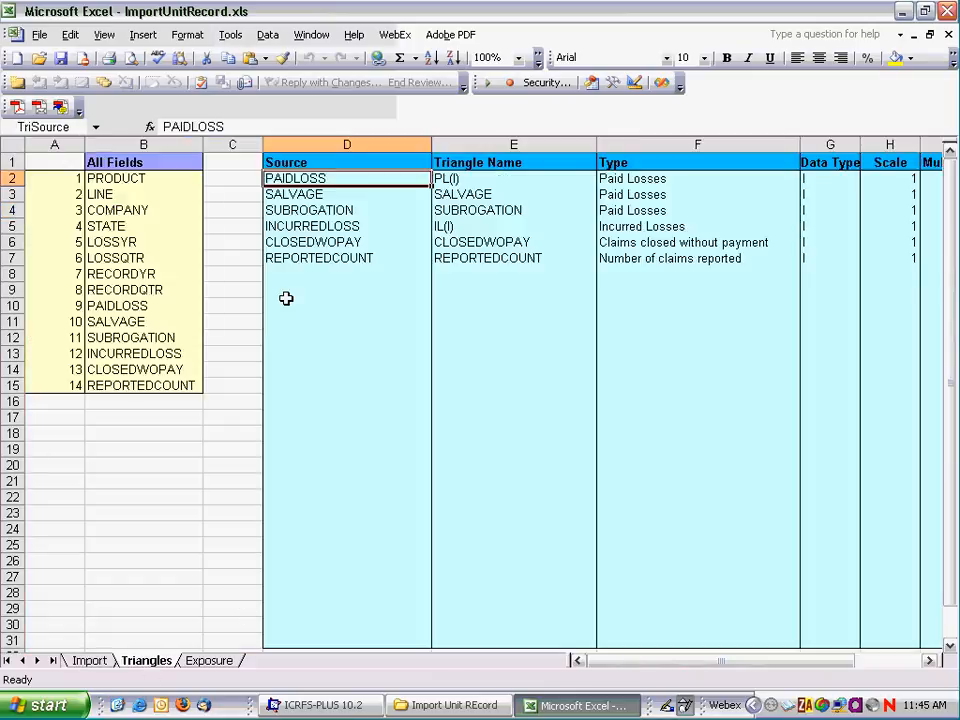
click(300, 211)
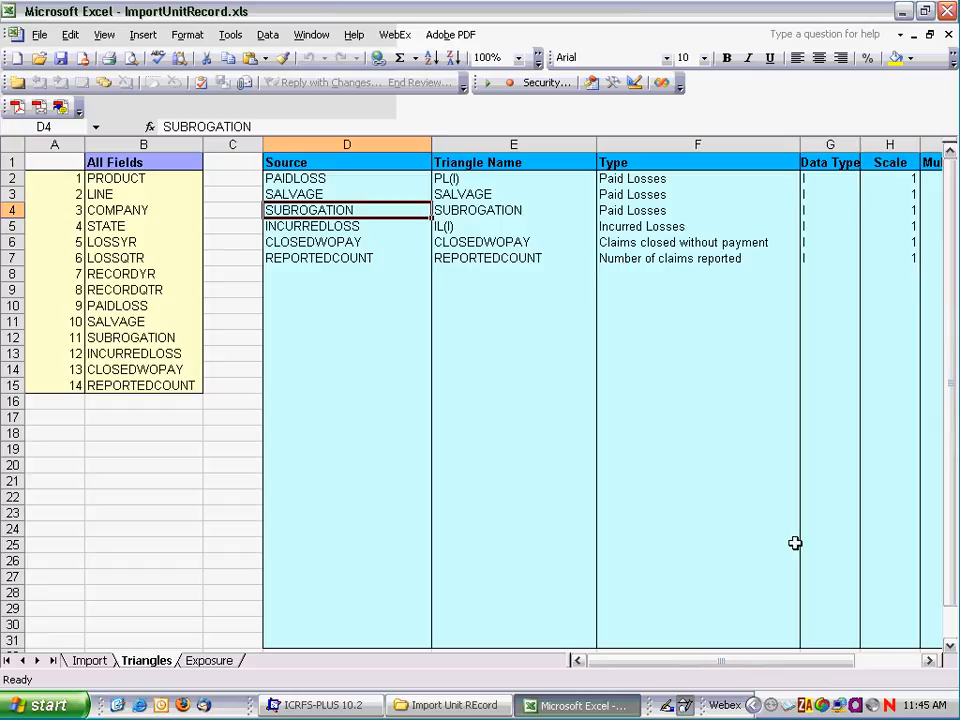
click(931, 661)
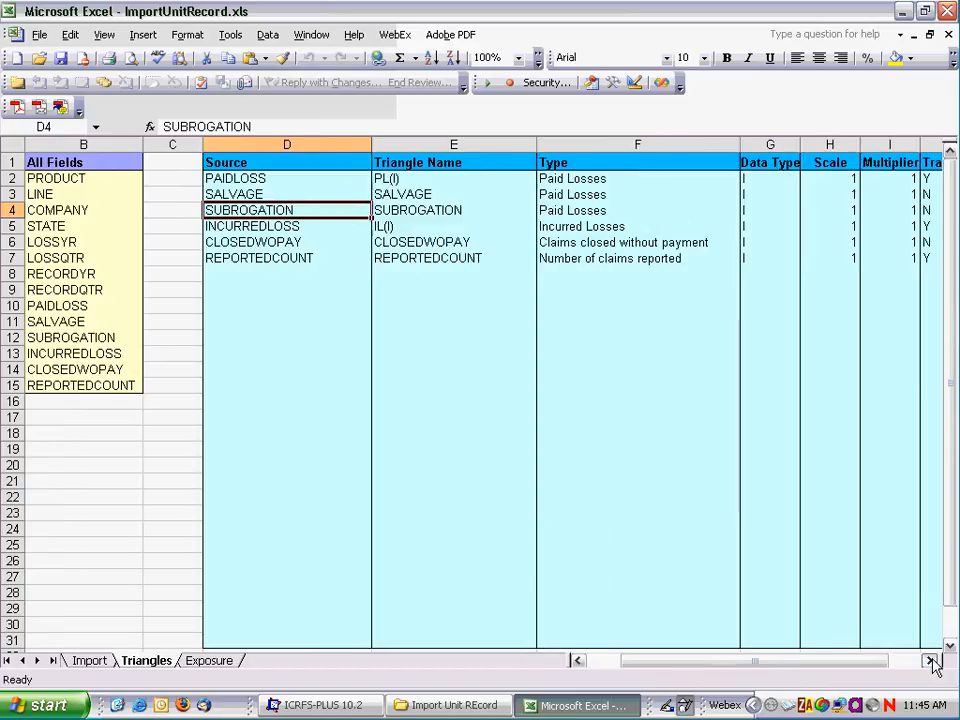
click(931, 661)
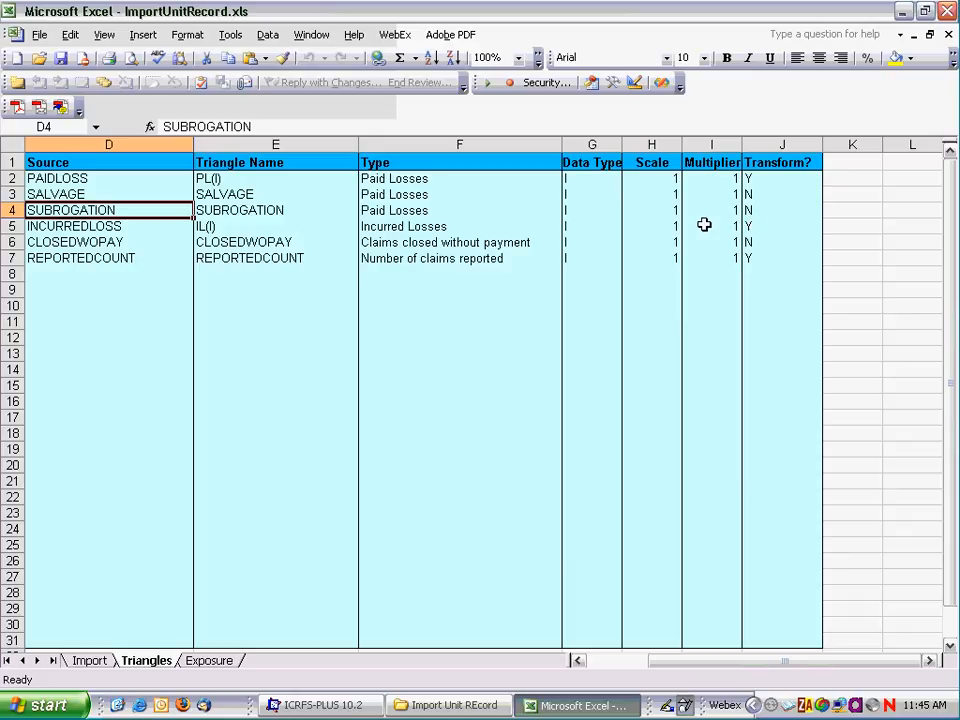
click(208, 664)
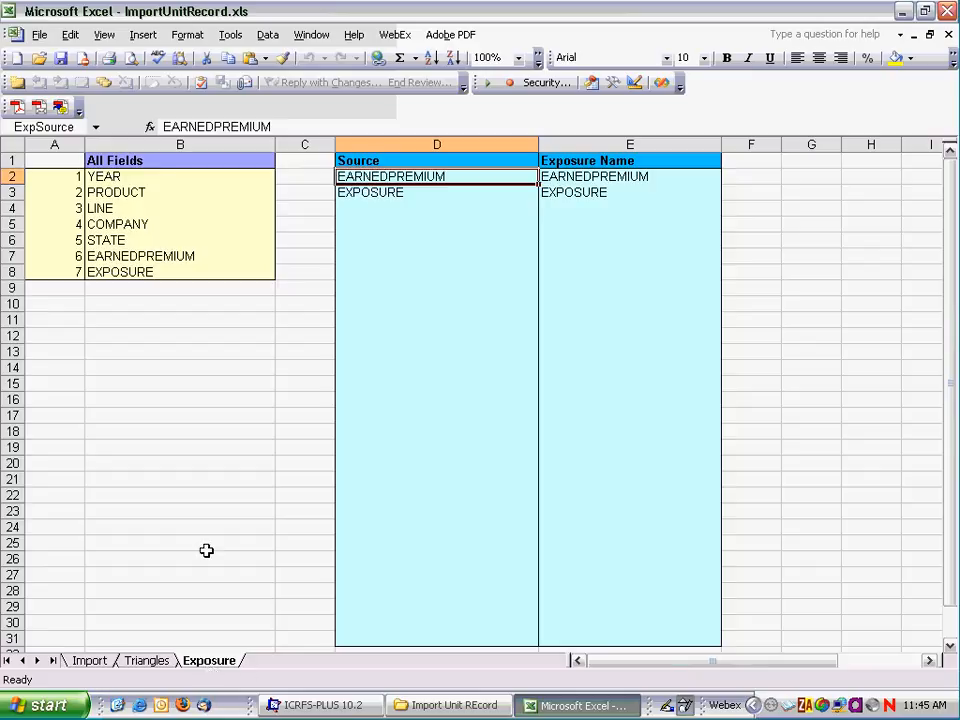
Step: Return to the Import sheet and run the database import for the listed triangle groups
click(89, 661)
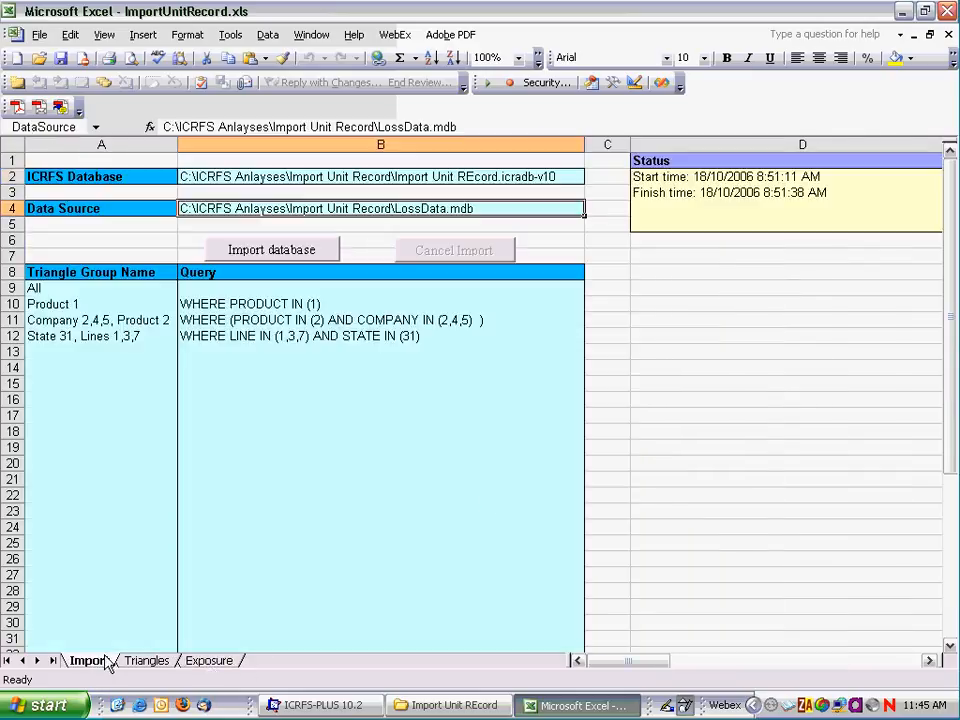
click(281, 258)
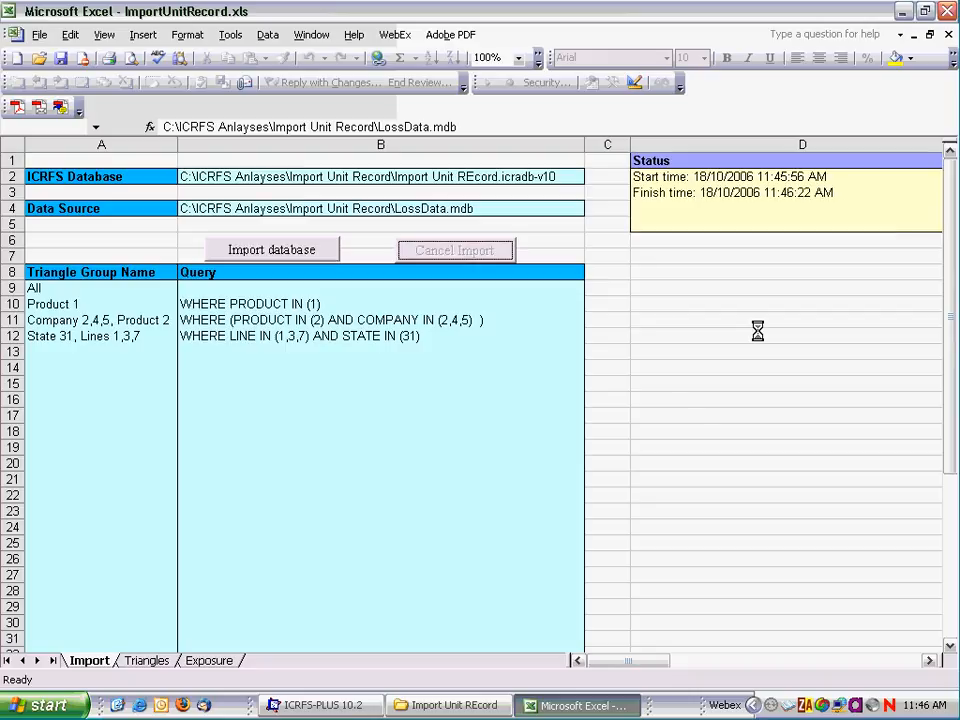
Step: Switch to ICRFS-PLUS, refresh the triangle group list and widen its Triangle Group column to show the full names
click(294, 711)
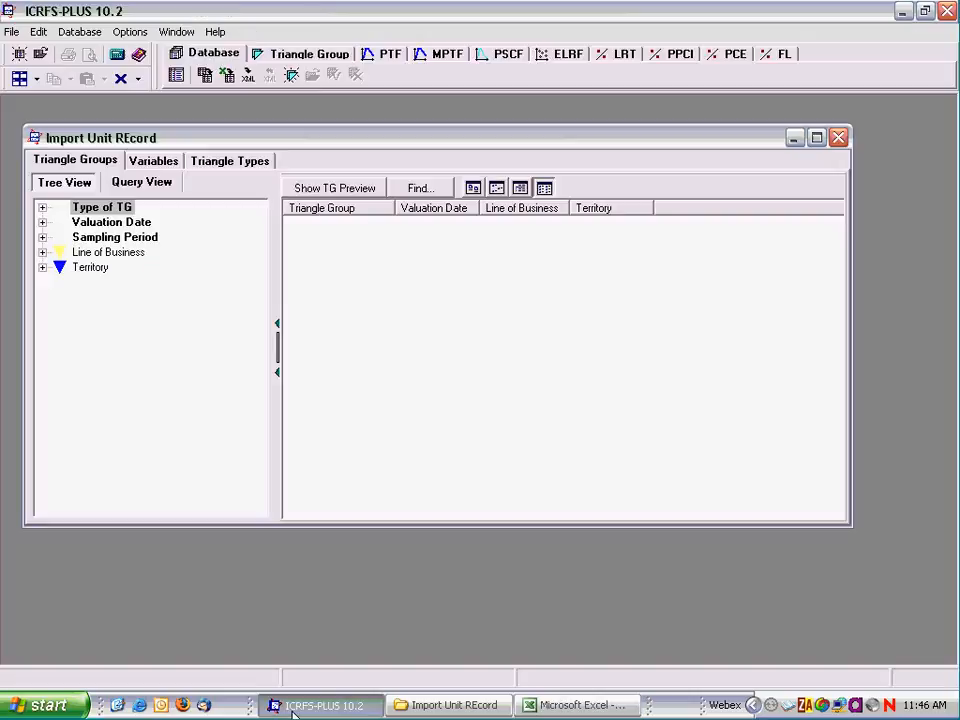
right_click(357, 285)
click(390, 343)
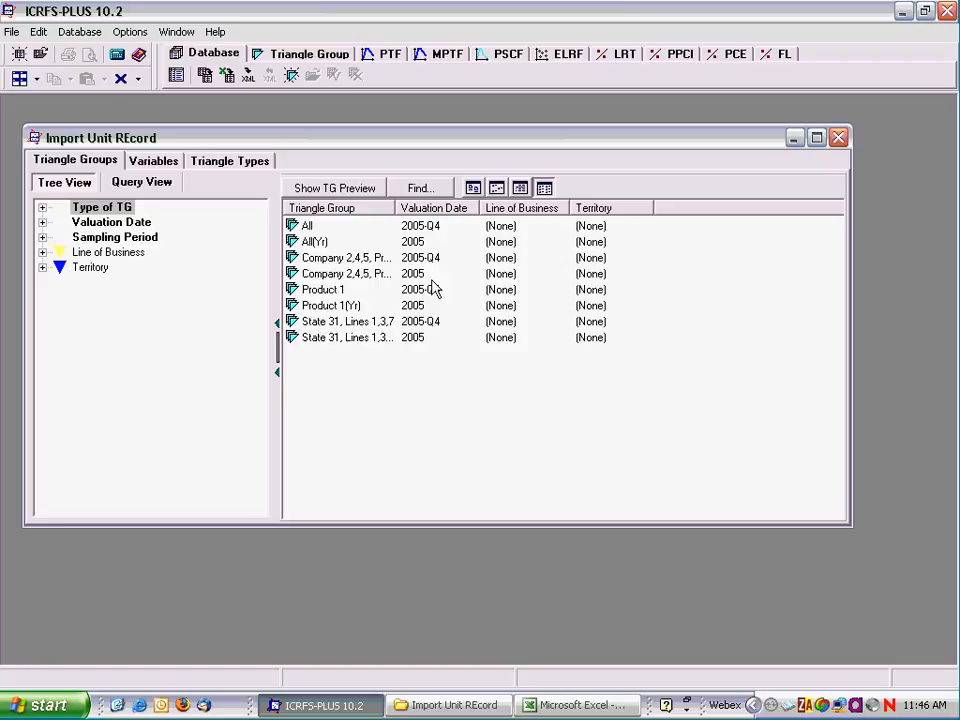
drag(397, 208, 493, 208)
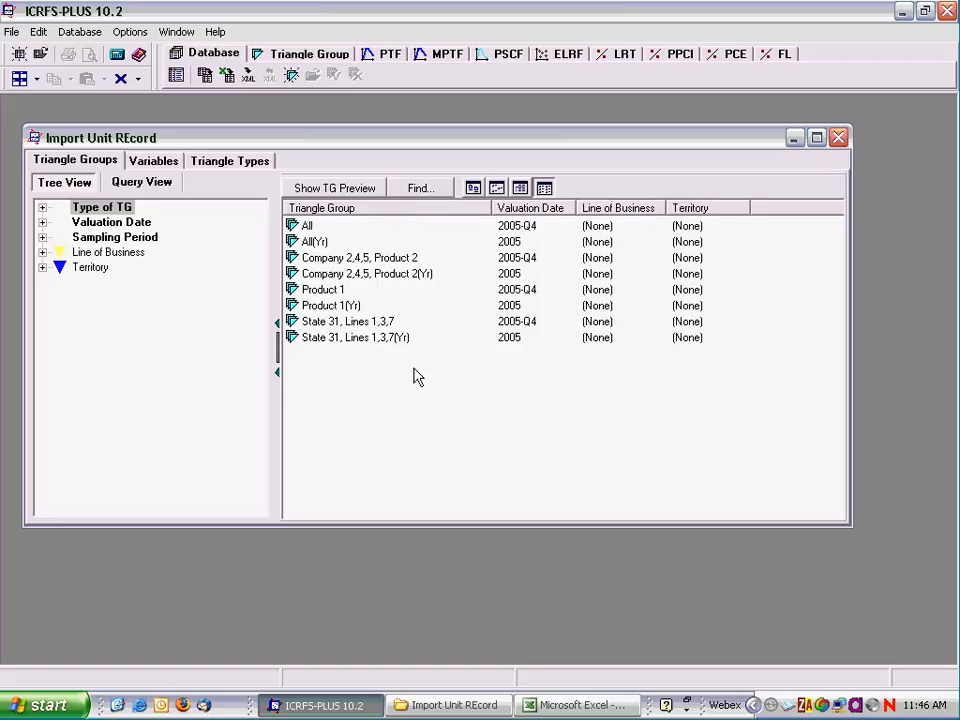
Step: Open the All triangle group and review its triangles, with the Name and Type columns widened, and its exposure vectors
double_click(307, 228)
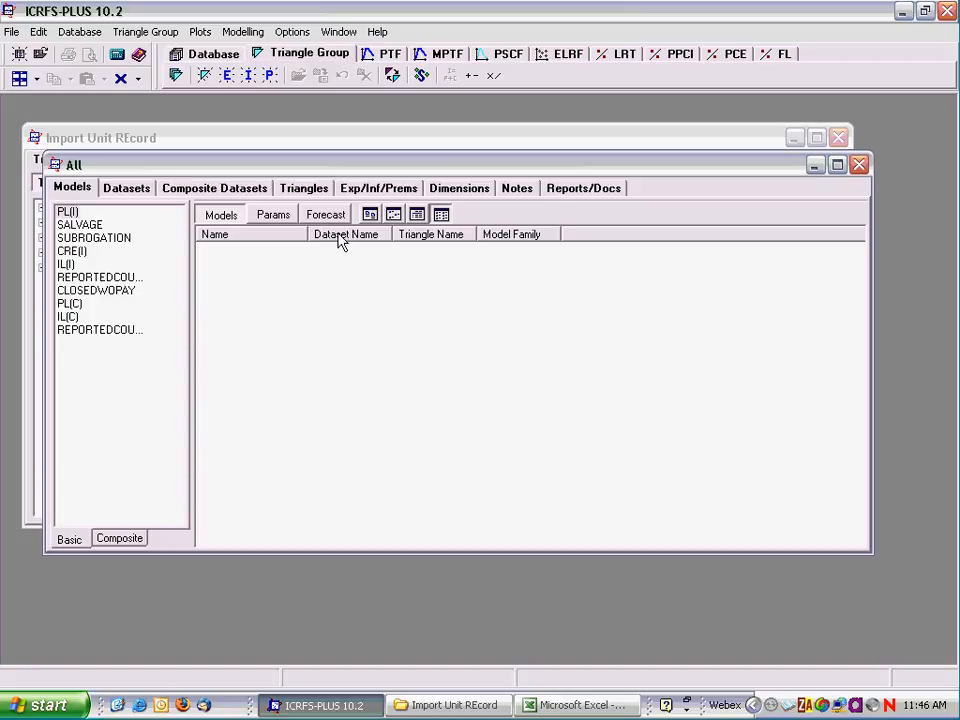
click(305, 189)
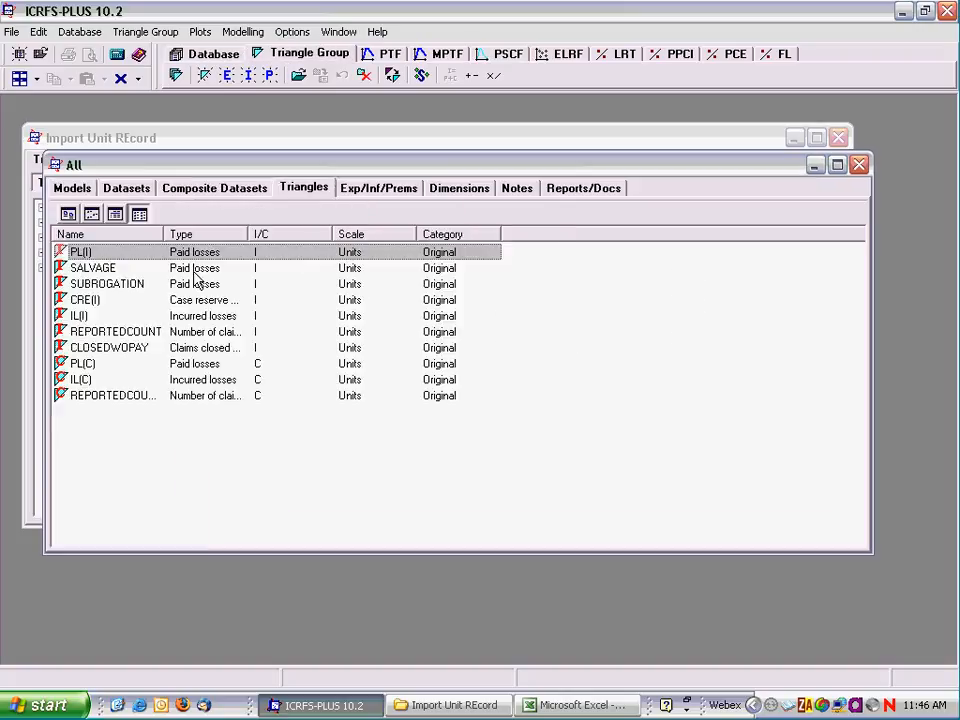
drag(163, 236, 182, 231)
drag(259, 236, 292, 231)
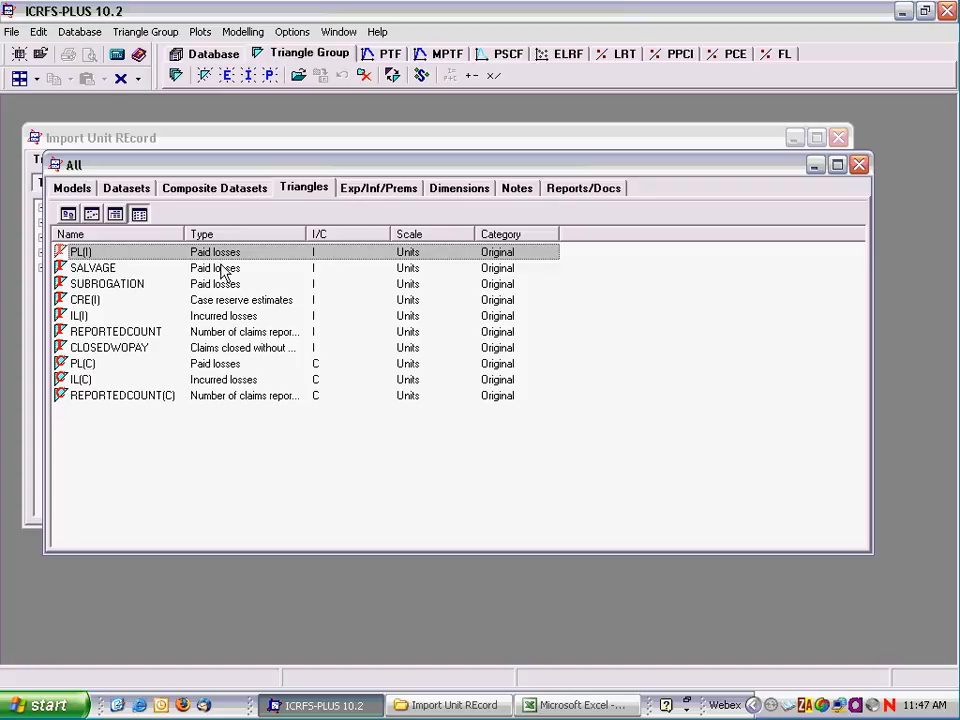
click(369, 189)
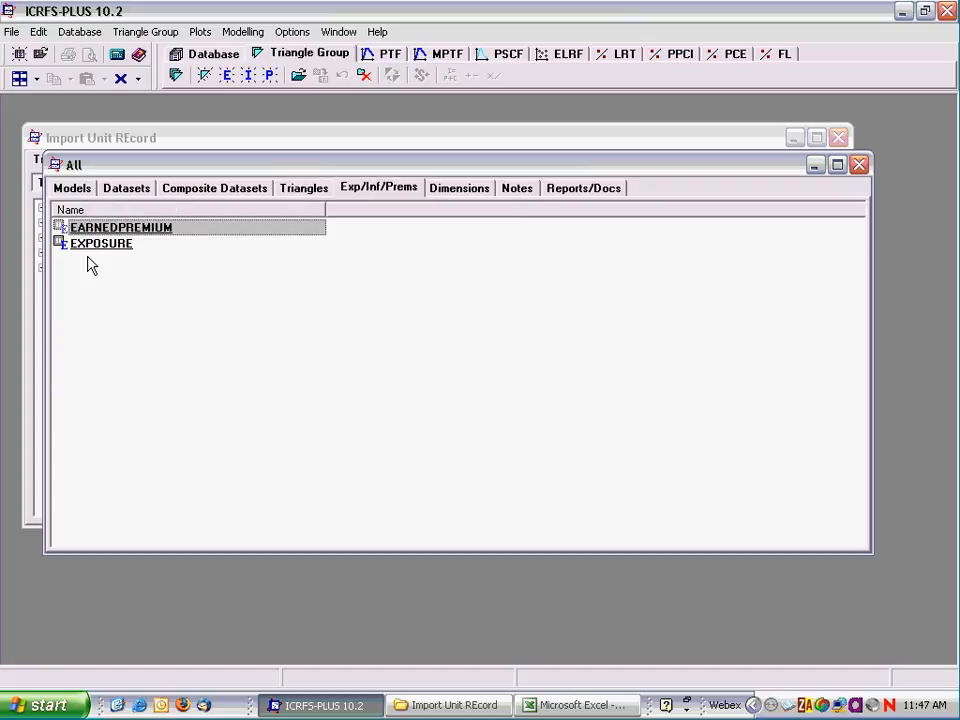
Step: Assign EXPOSURE as the exposure vector of the PL(I) dataset
click(120, 192)
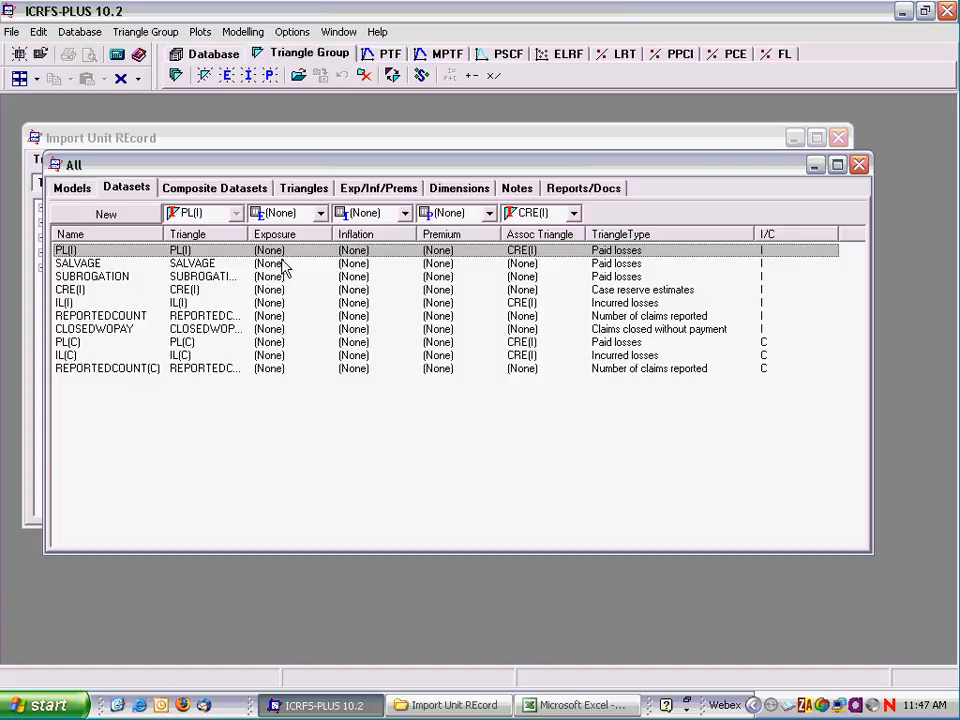
click(320, 214)
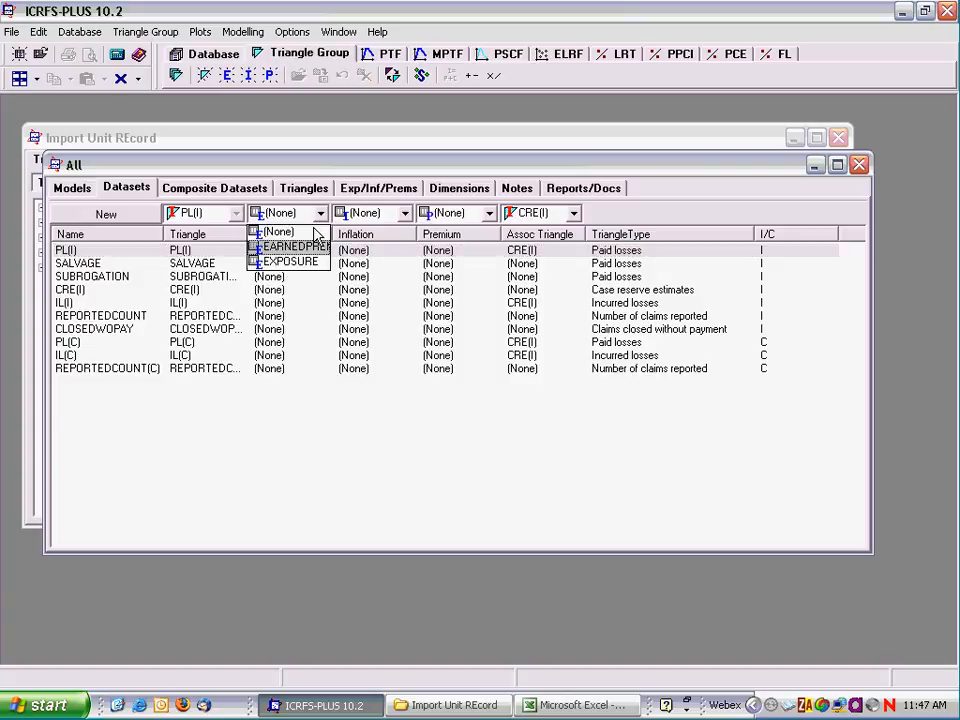
click(282, 261)
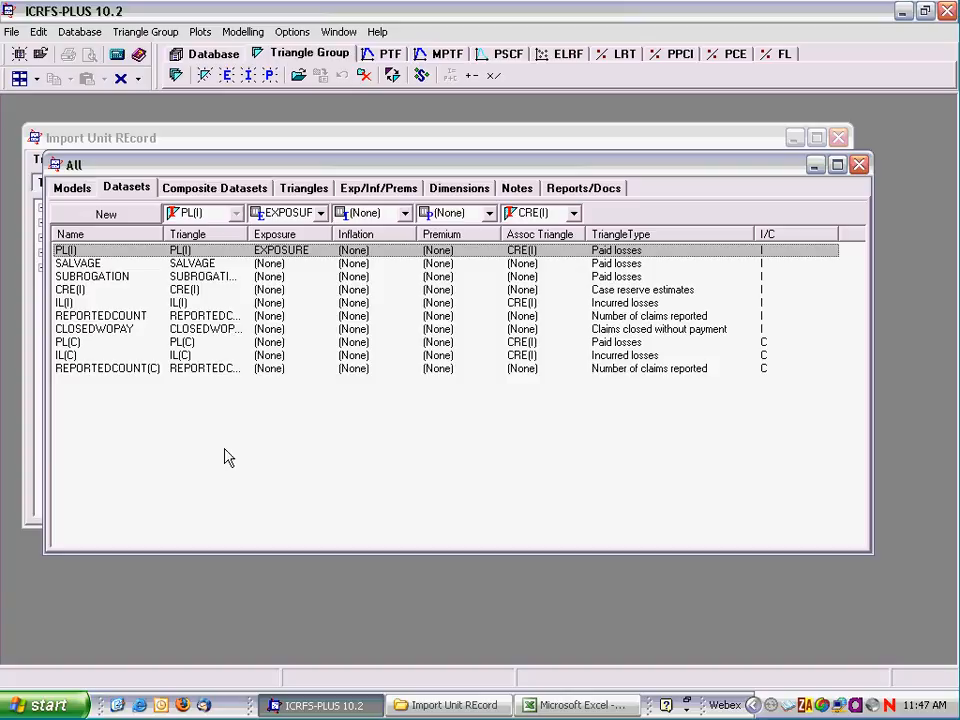
Step: Return to the All group's models and open the incremental REPORTEDCOUNT triangle
click(73, 189)
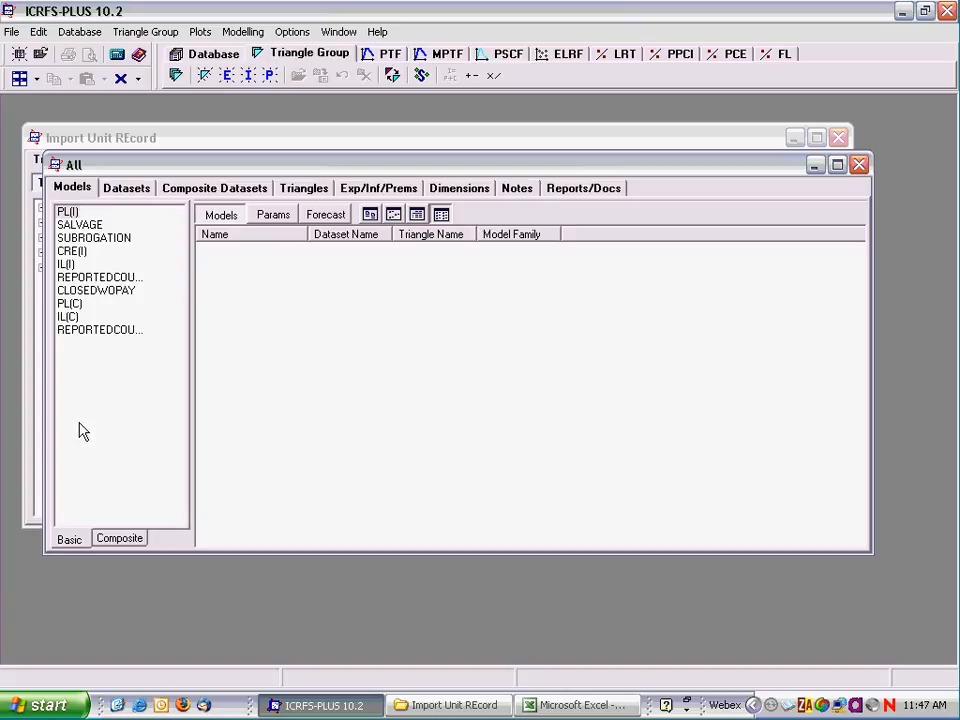
double_click(110, 280)
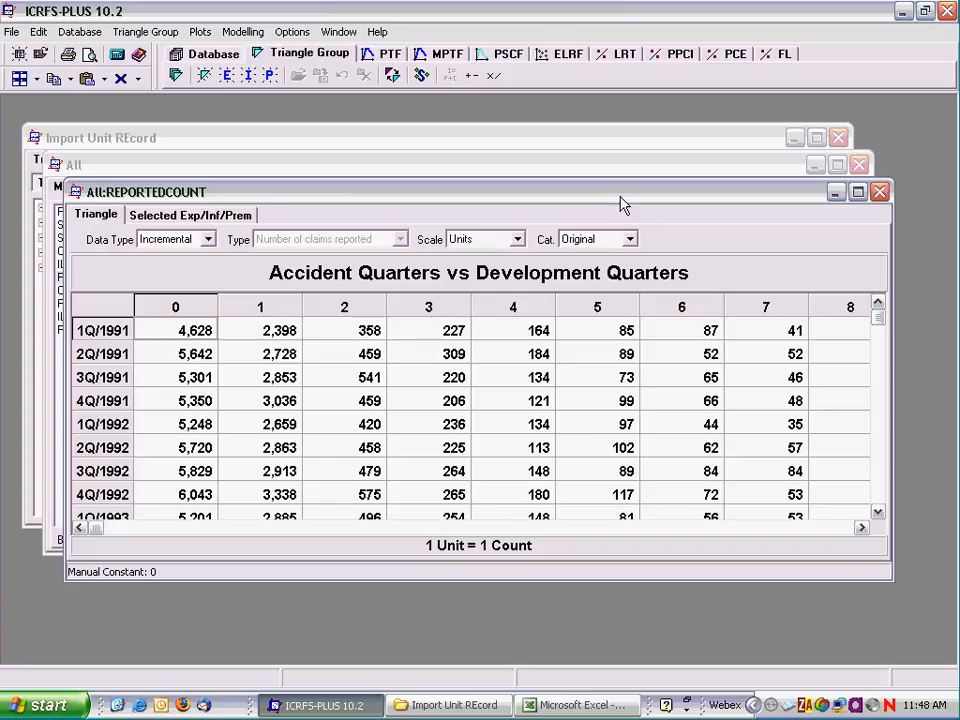
Step: Copy the whole development quarter 0 column of the REPORTEDCOUNT triangle, checking it down to the latest accident quarters, and close the triangle
drag(620, 197, 635, 147)
click(192, 257)
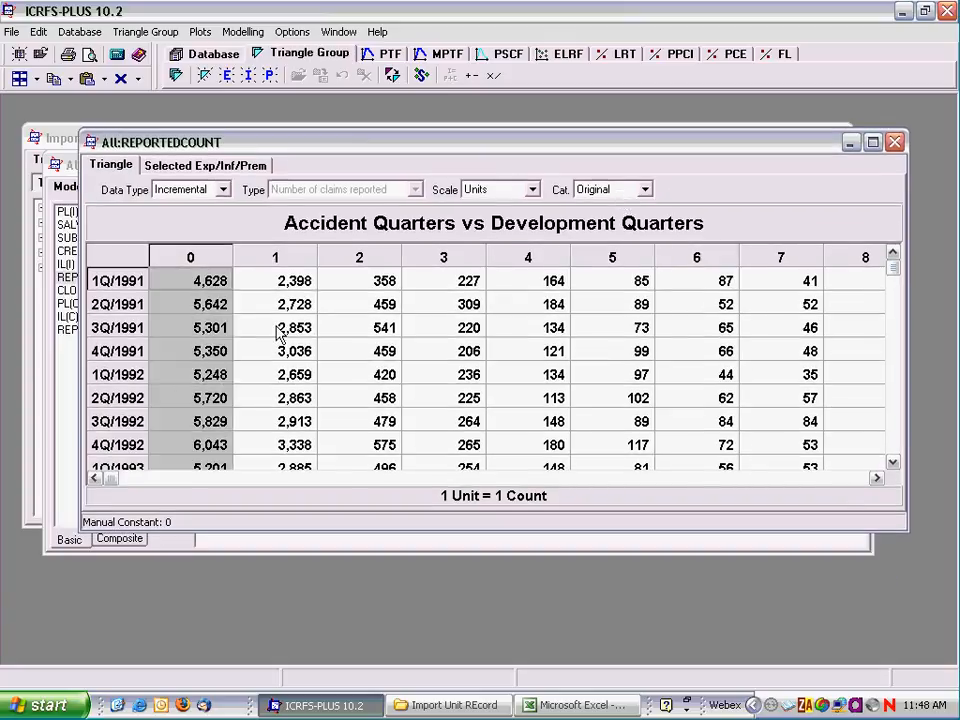
scroll(670, 346, down, 2)
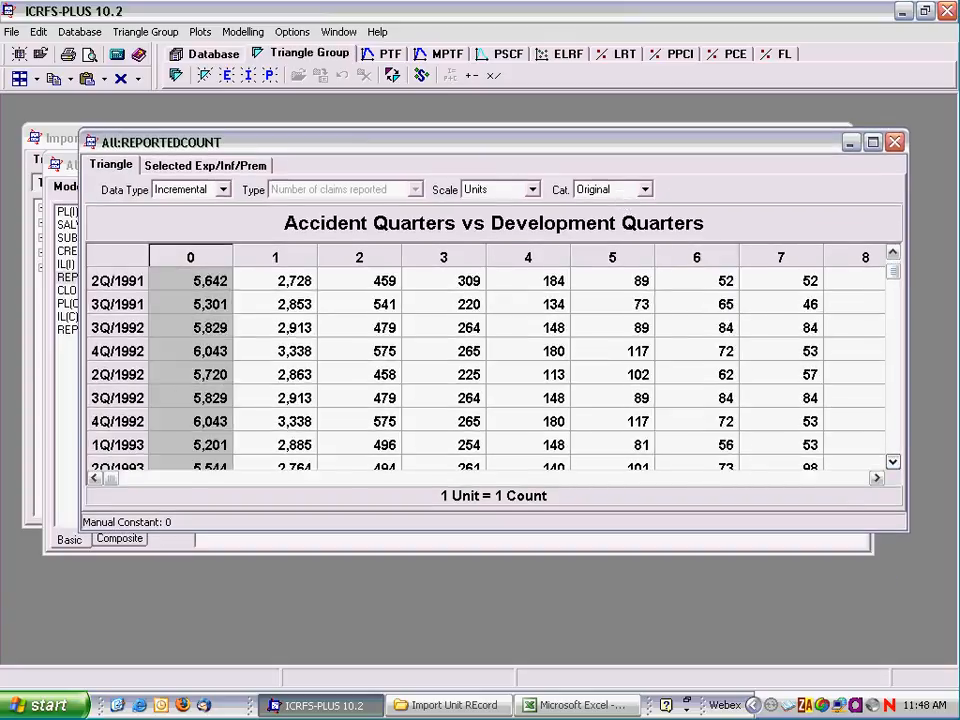
click(892, 462)
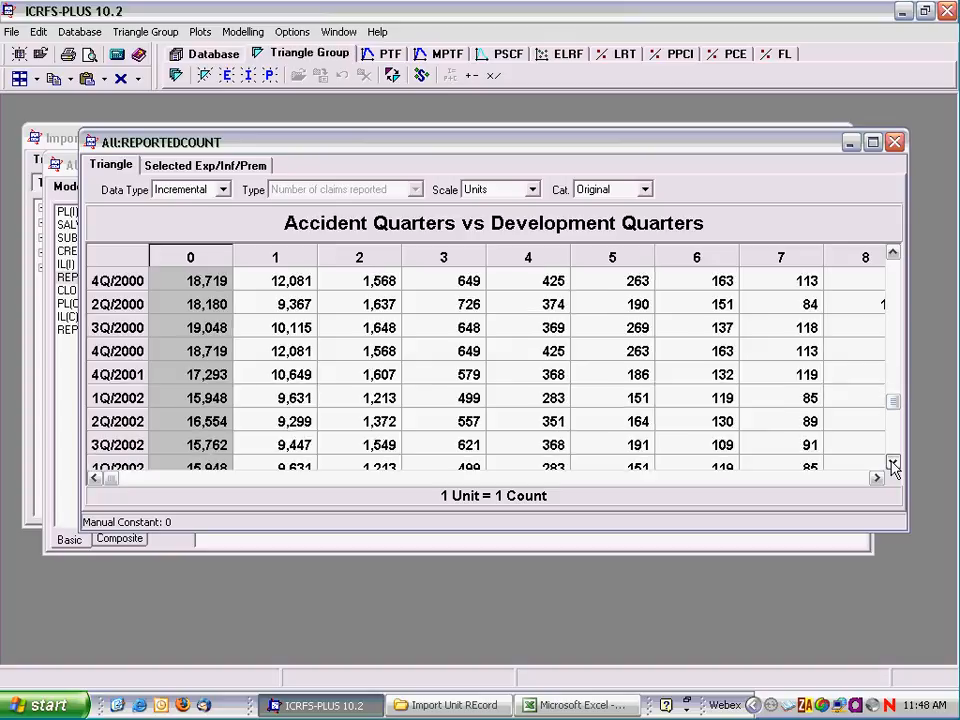
drag(892, 464, 893, 470)
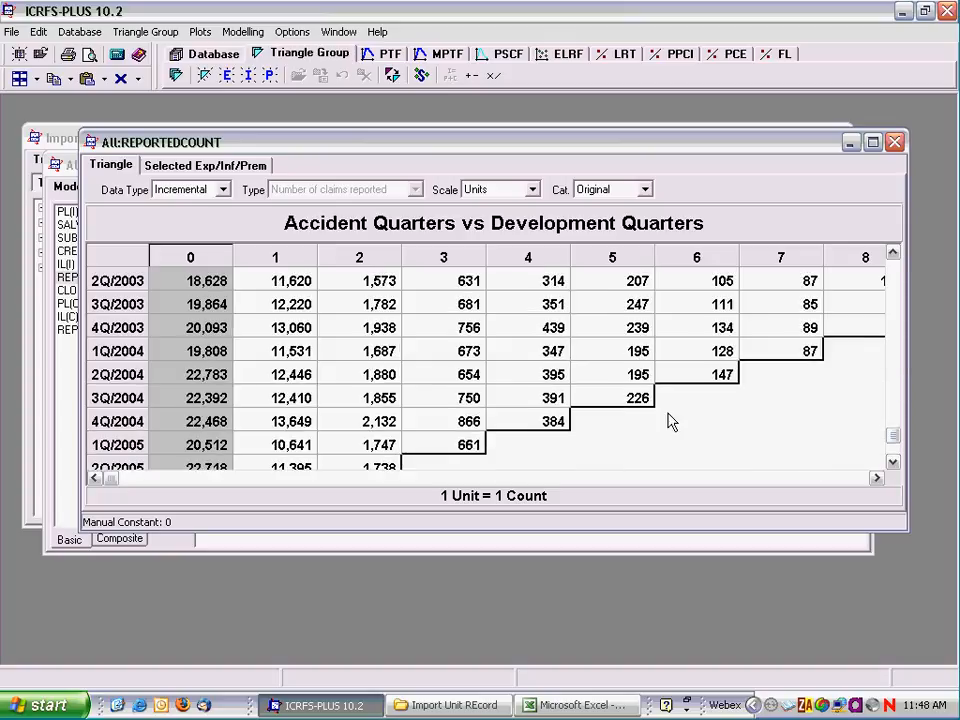
click(895, 142)
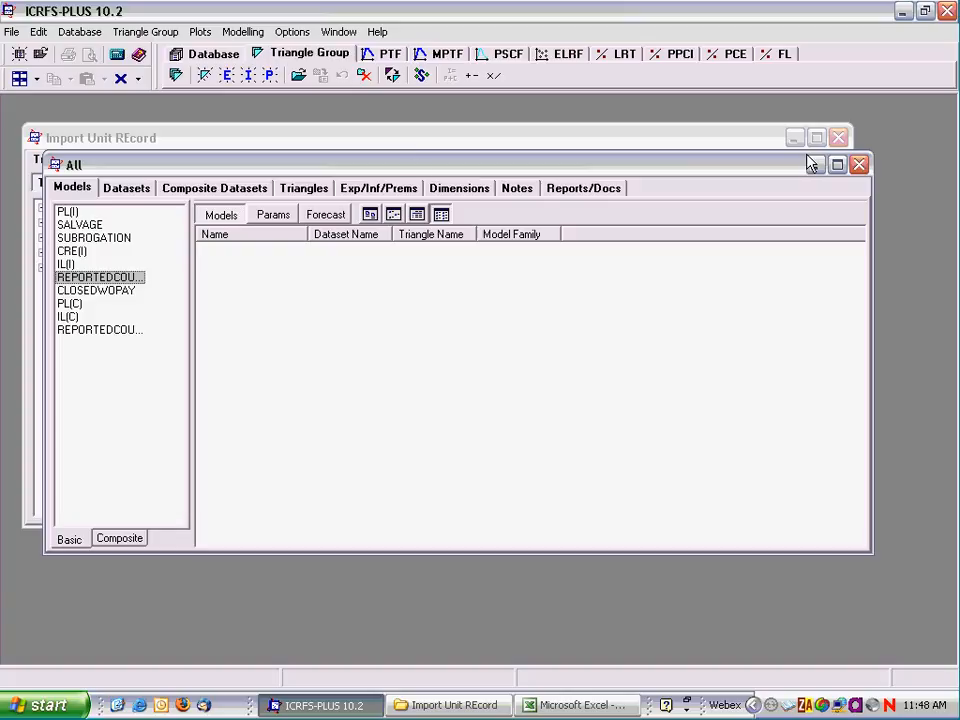
Step: Create a new exposure vector named NCR Dev 0 in the All triangle group
click(229, 78)
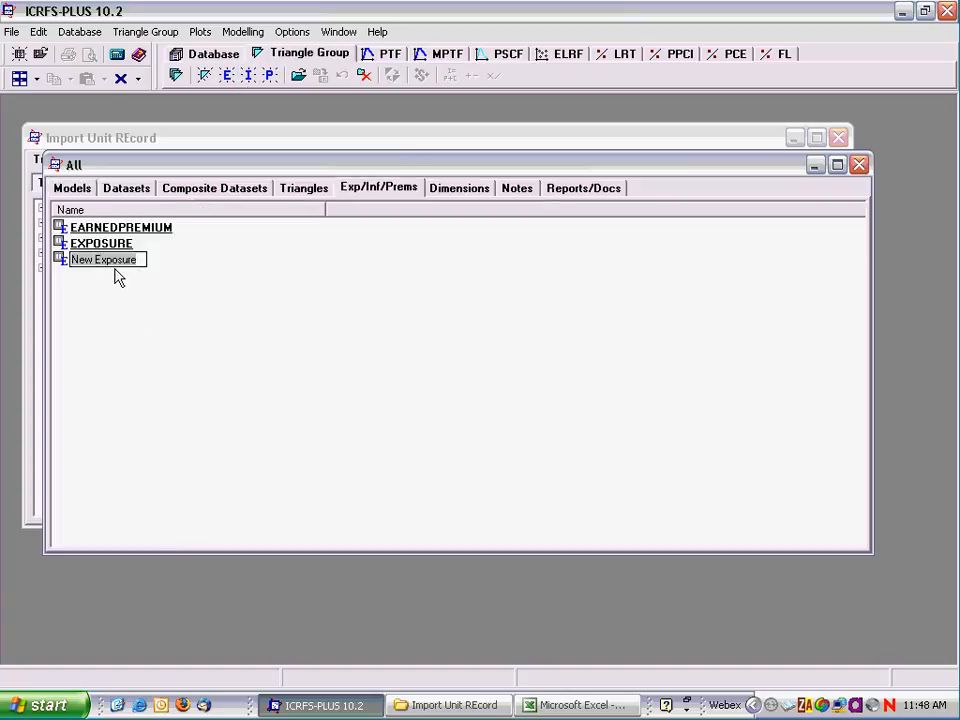
text(NCR Dev 0)
click(90, 333)
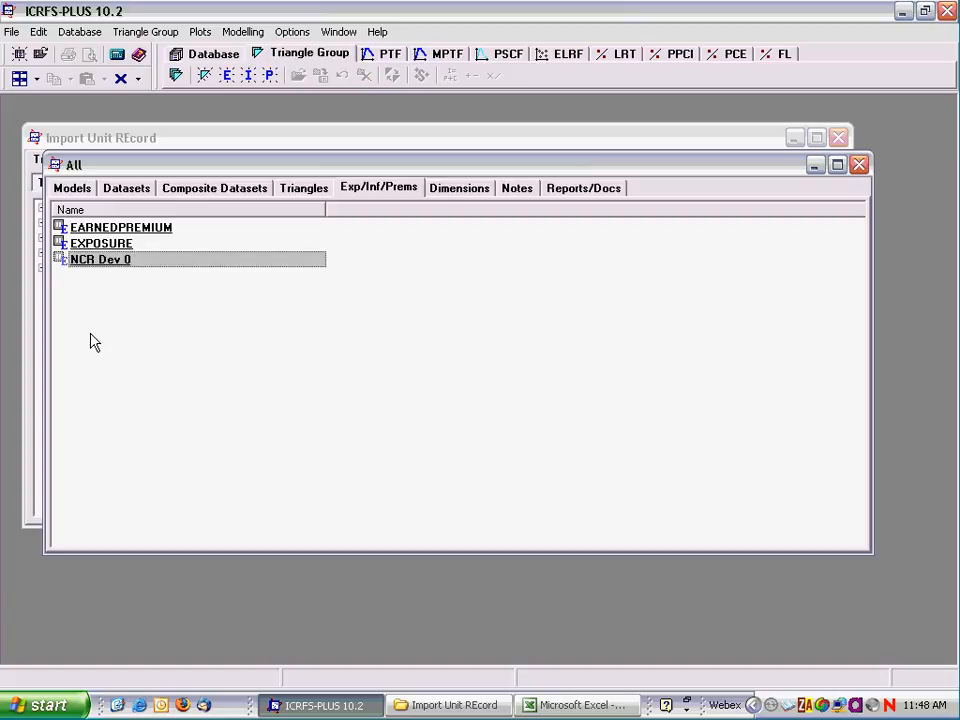
Step: Paste the copied development quarter 0 counts into the NCR Dev 0 exposure vector from 1Q/1991 and save the changes
double_click(92, 263)
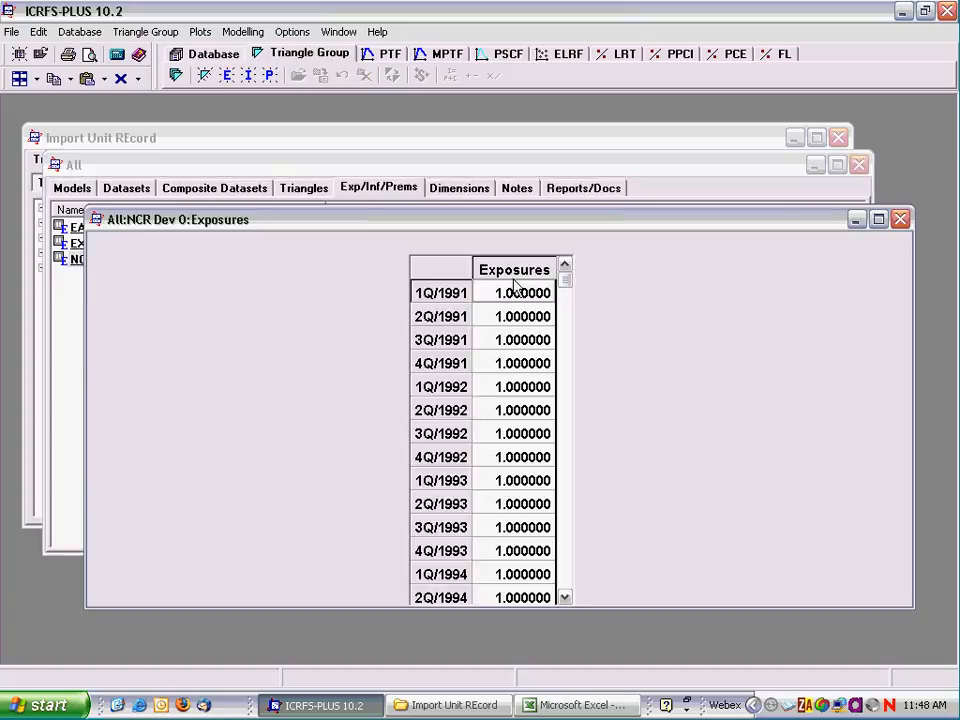
right_click(485, 293)
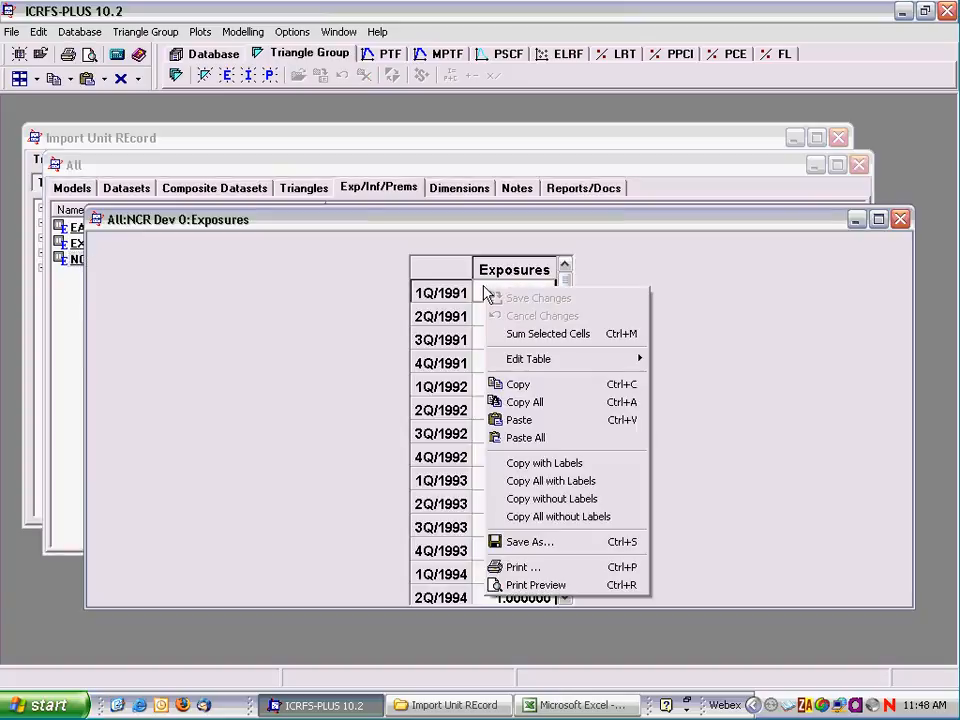
click(500, 420)
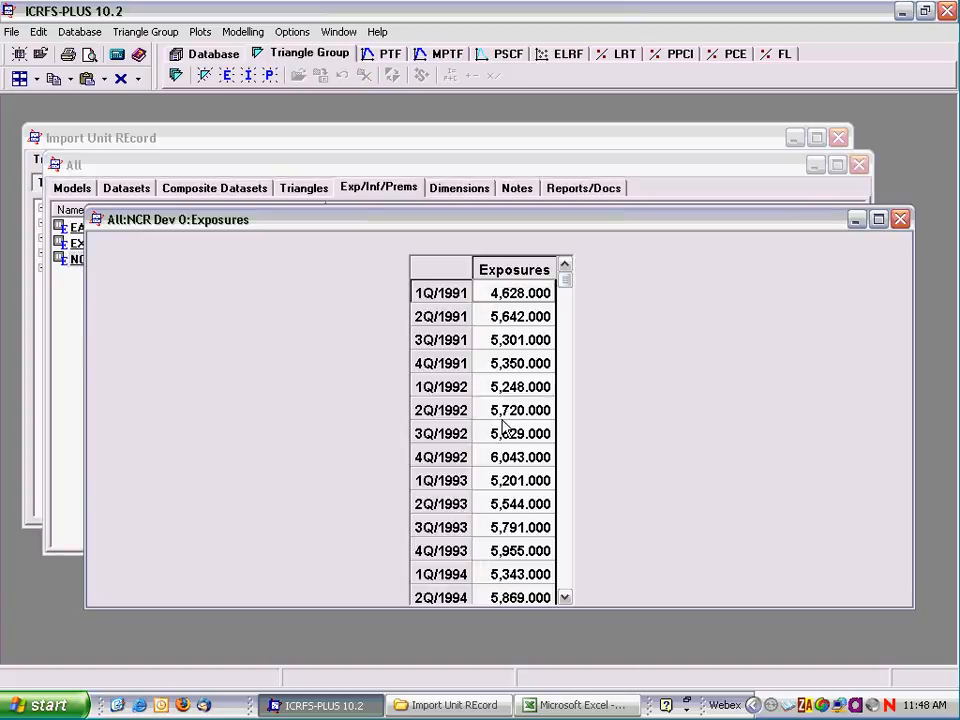
click(900, 218)
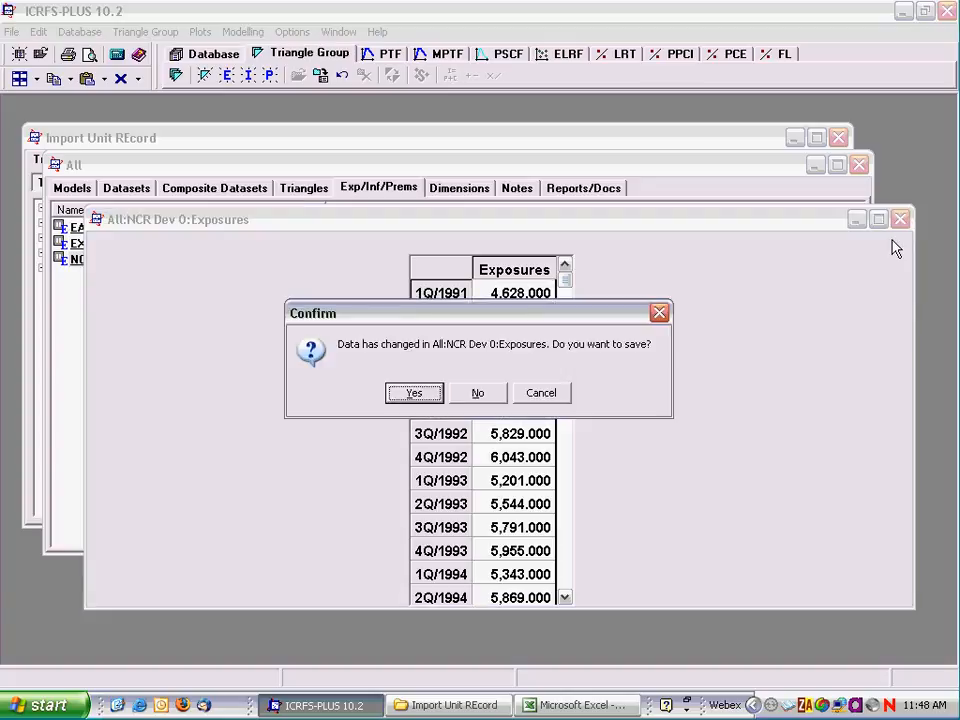
click(414, 393)
Step: Review the All group's datasets, return to its models and close the group
click(127, 192)
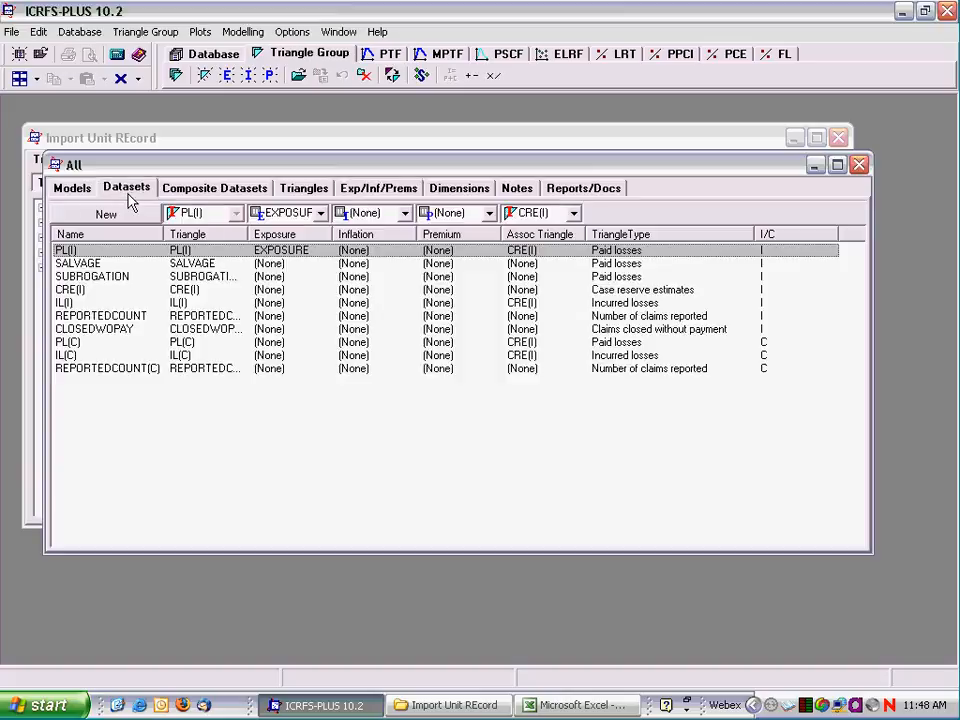
click(70, 188)
click(859, 165)
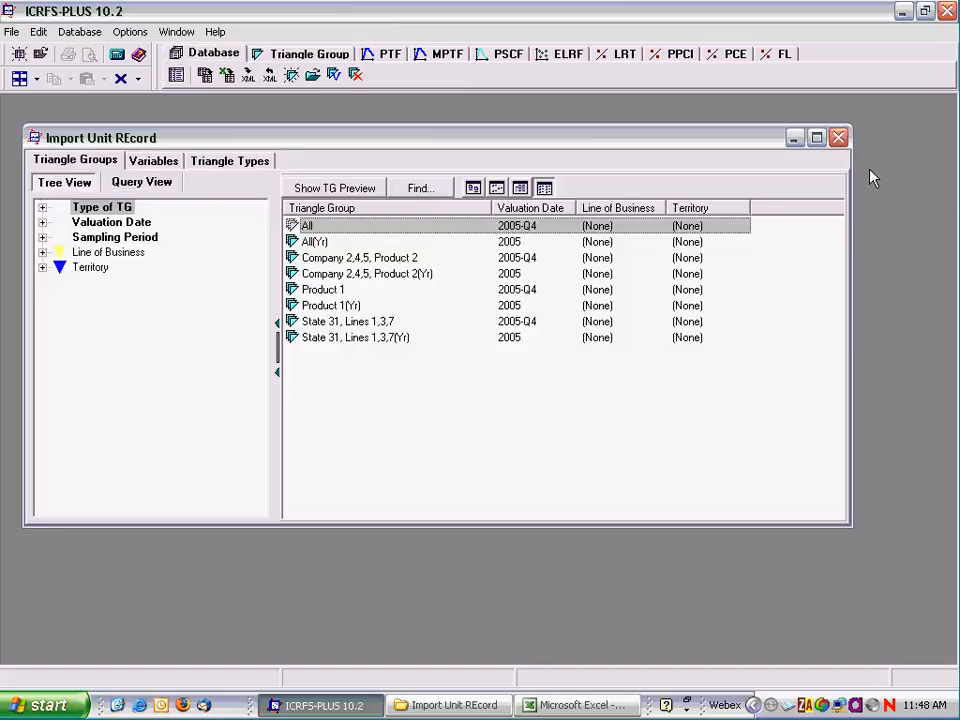
Step: Open and close the All(Yr), Company 2,4,5, Product 2, Company 2,4,5, Product 2(Yr) and State 31, Lines 1,3,7 triangle groups to examine their models
double_click(314, 242)
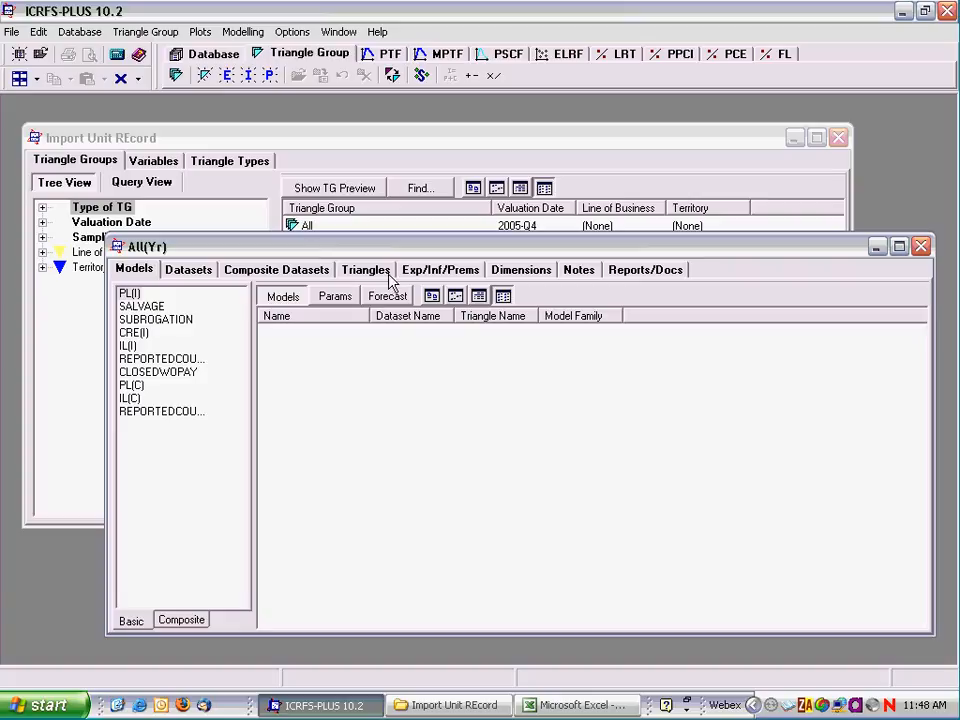
click(921, 247)
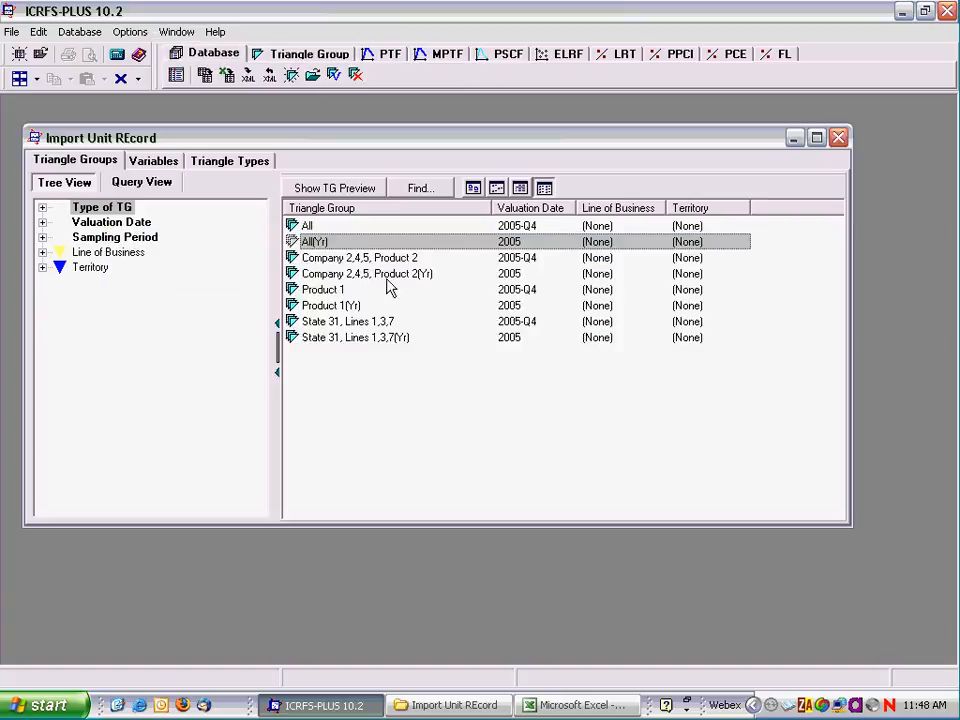
click(405, 260)
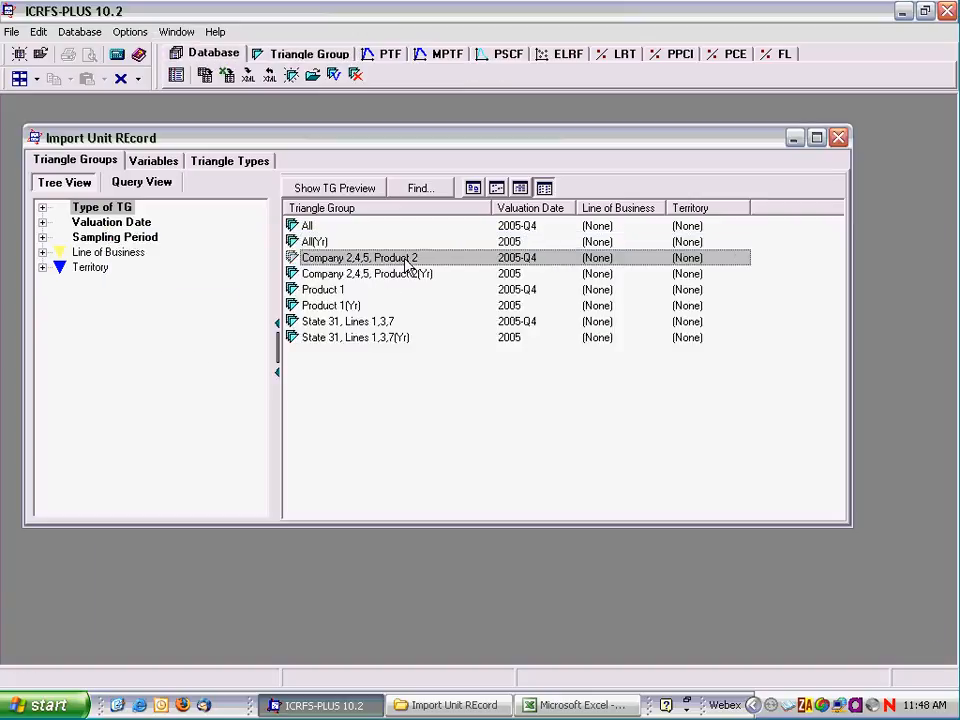
double_click(405, 260)
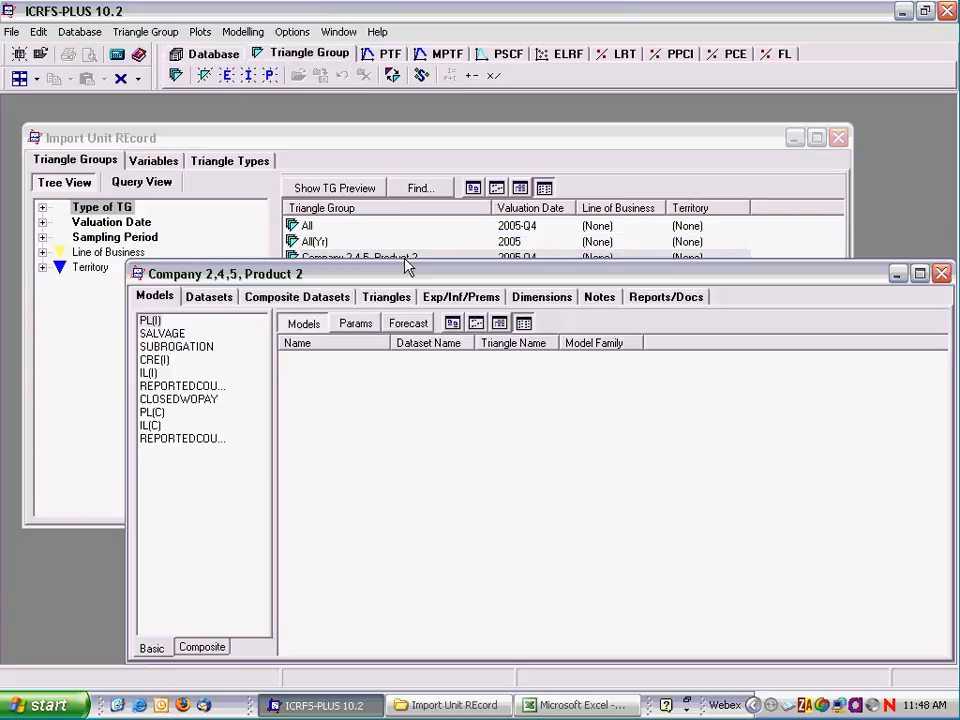
click(941, 273)
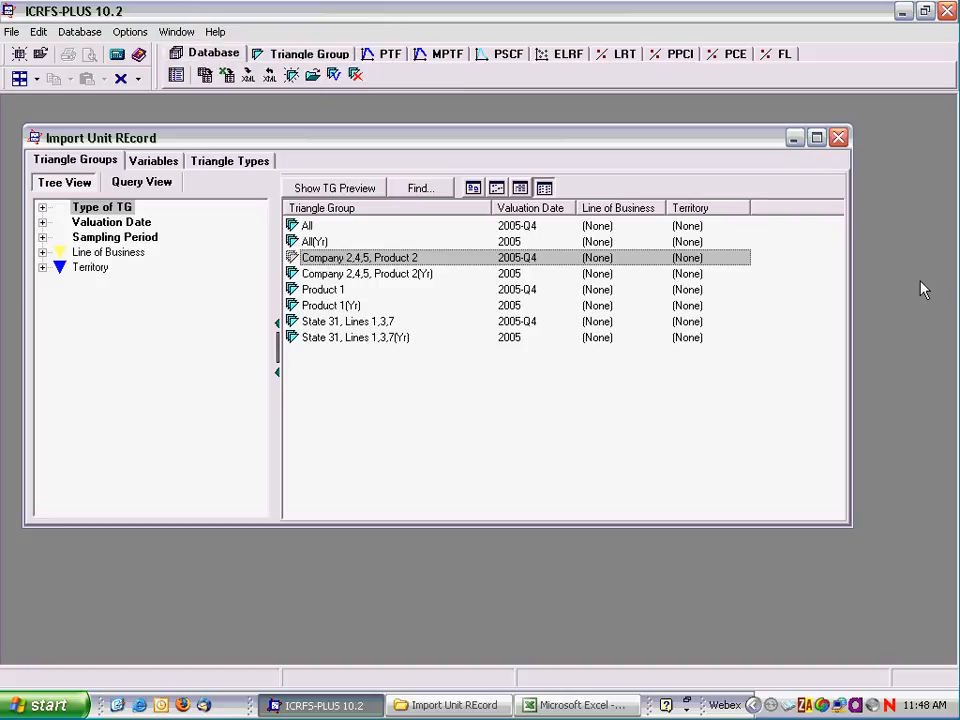
double_click(356, 279)
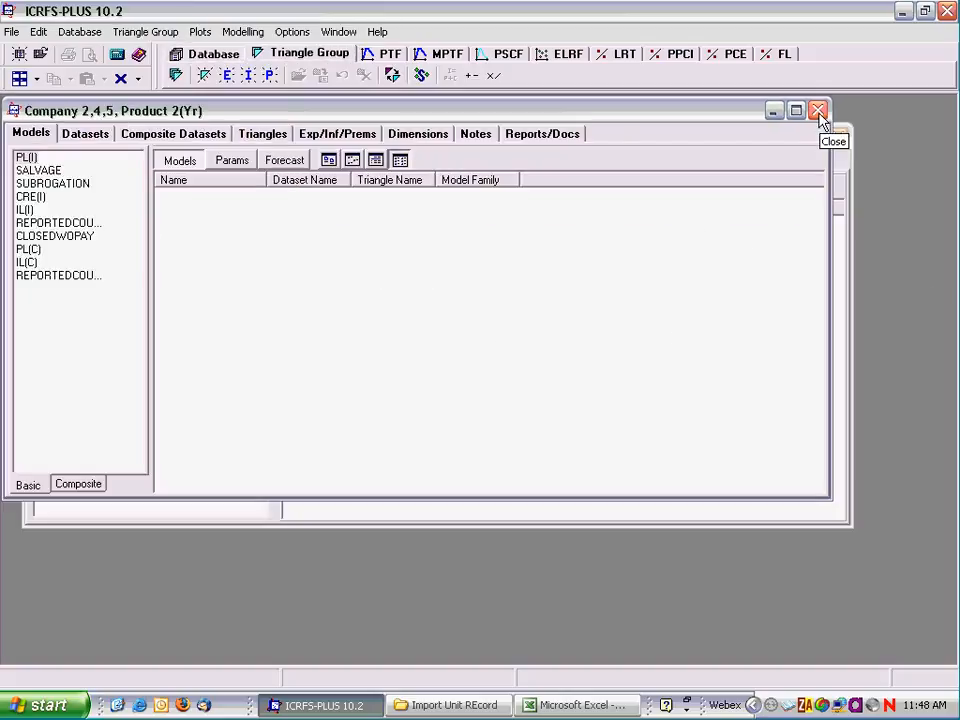
click(818, 112)
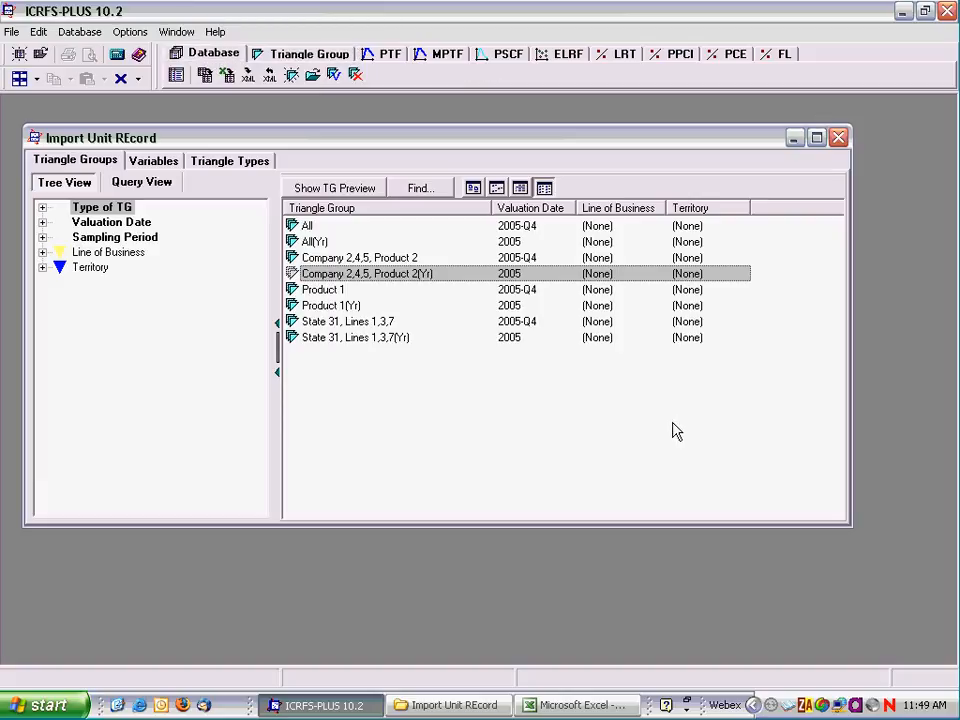
double_click(342, 326)
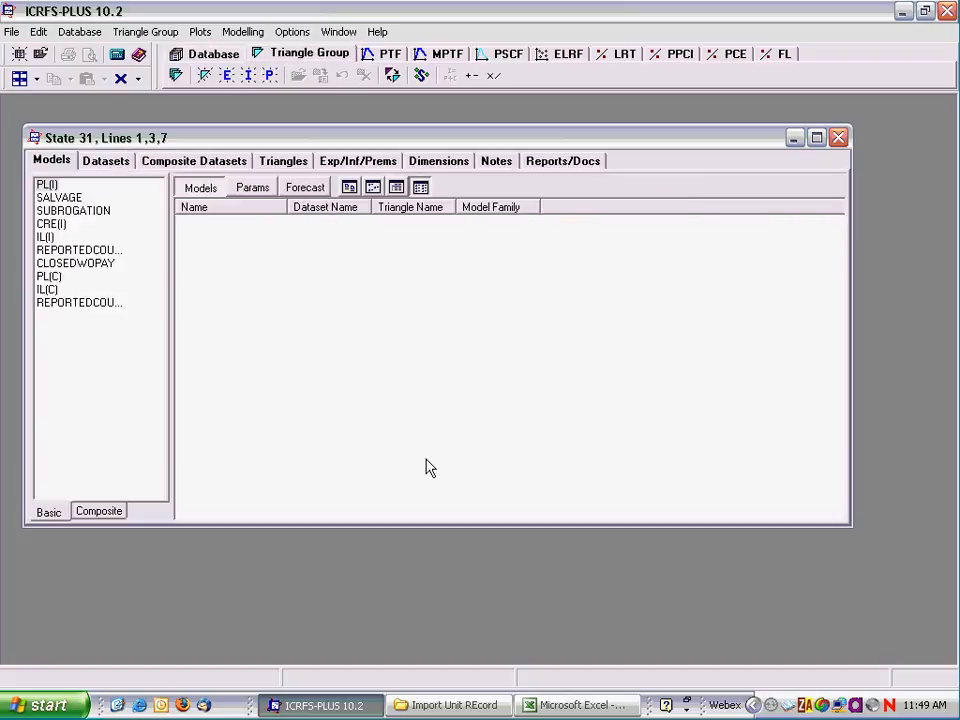
click(839, 139)
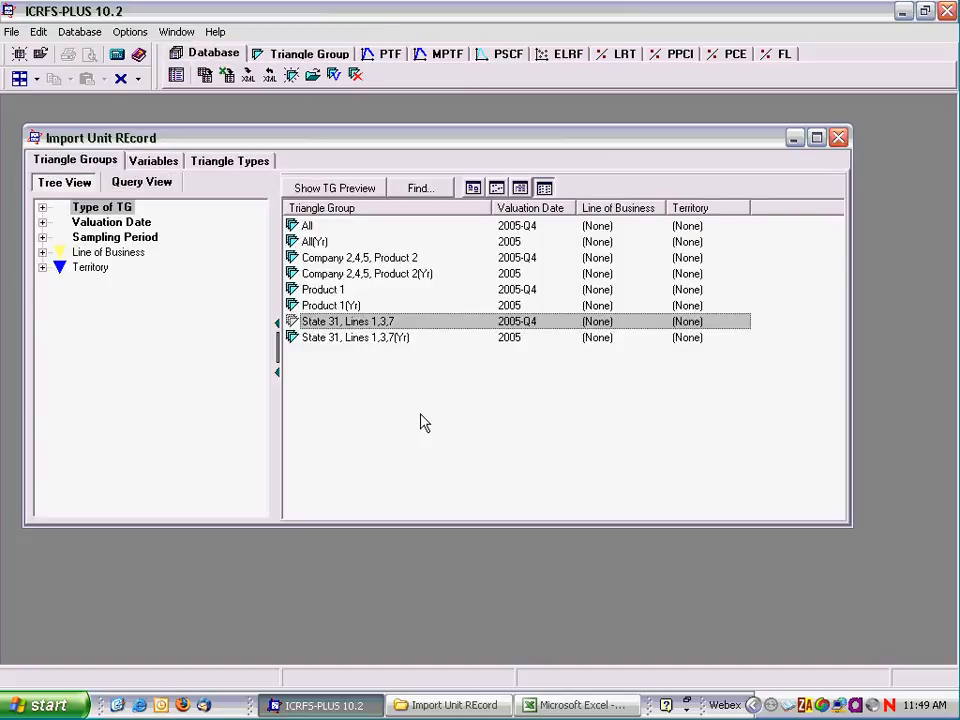